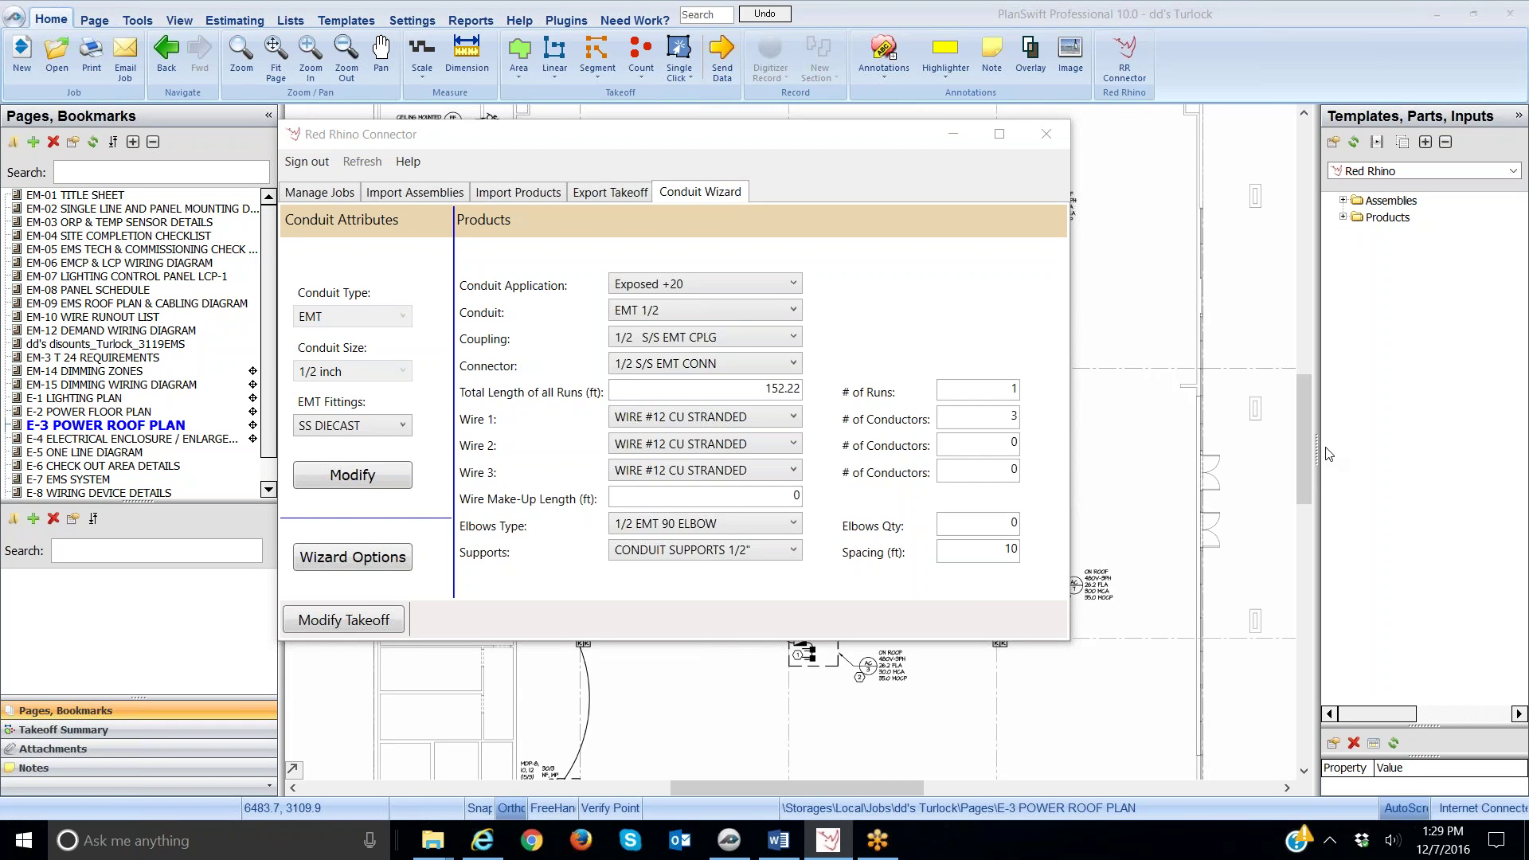
Step: Hide the Red Rhino wizard and bring up the job's Takeoff Summary
key("alt+Tab")
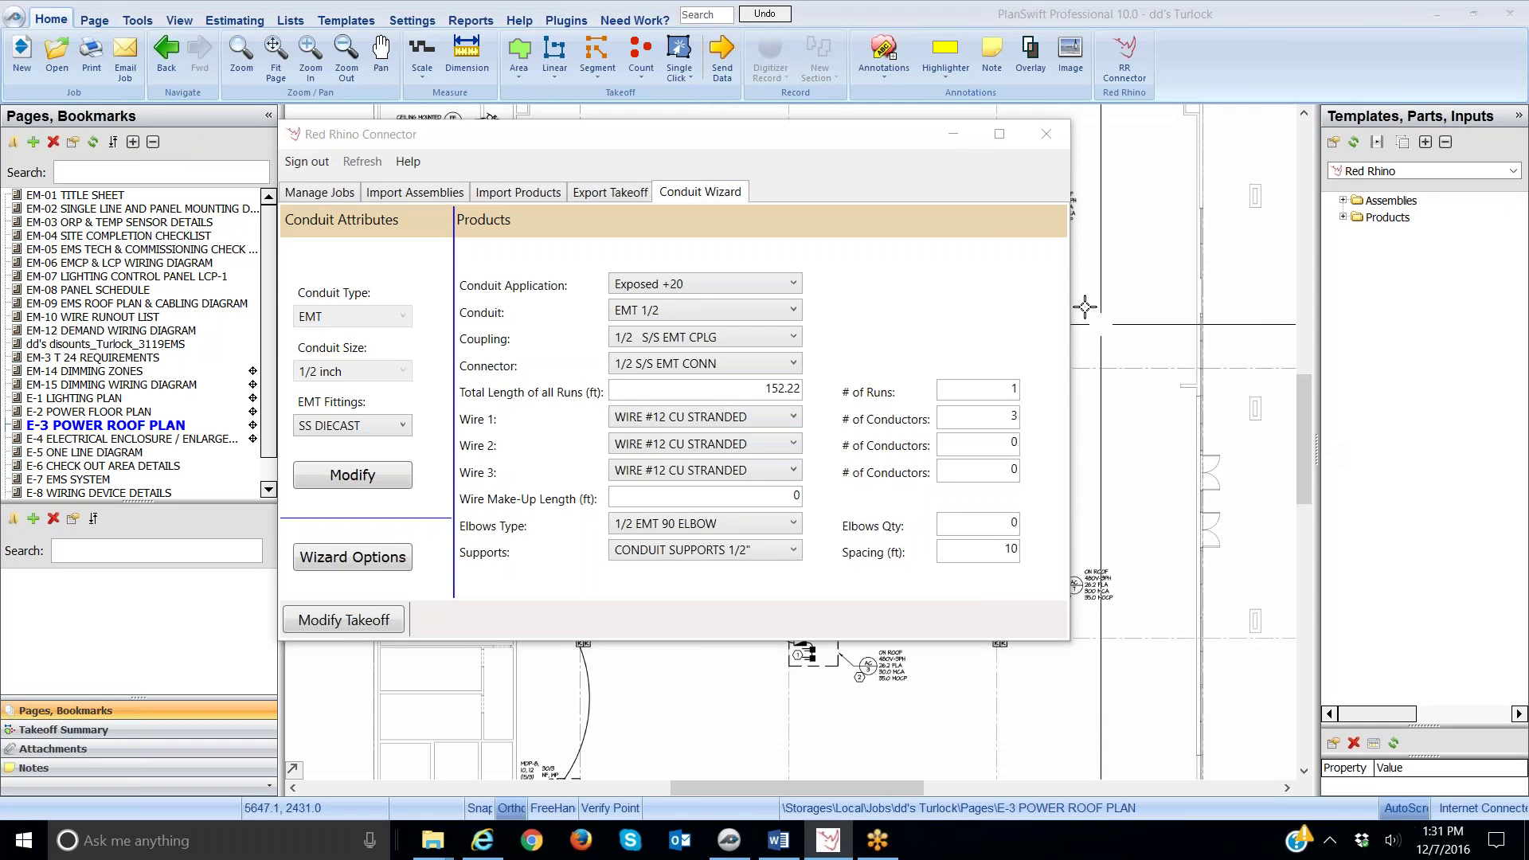
left_click(953, 140)
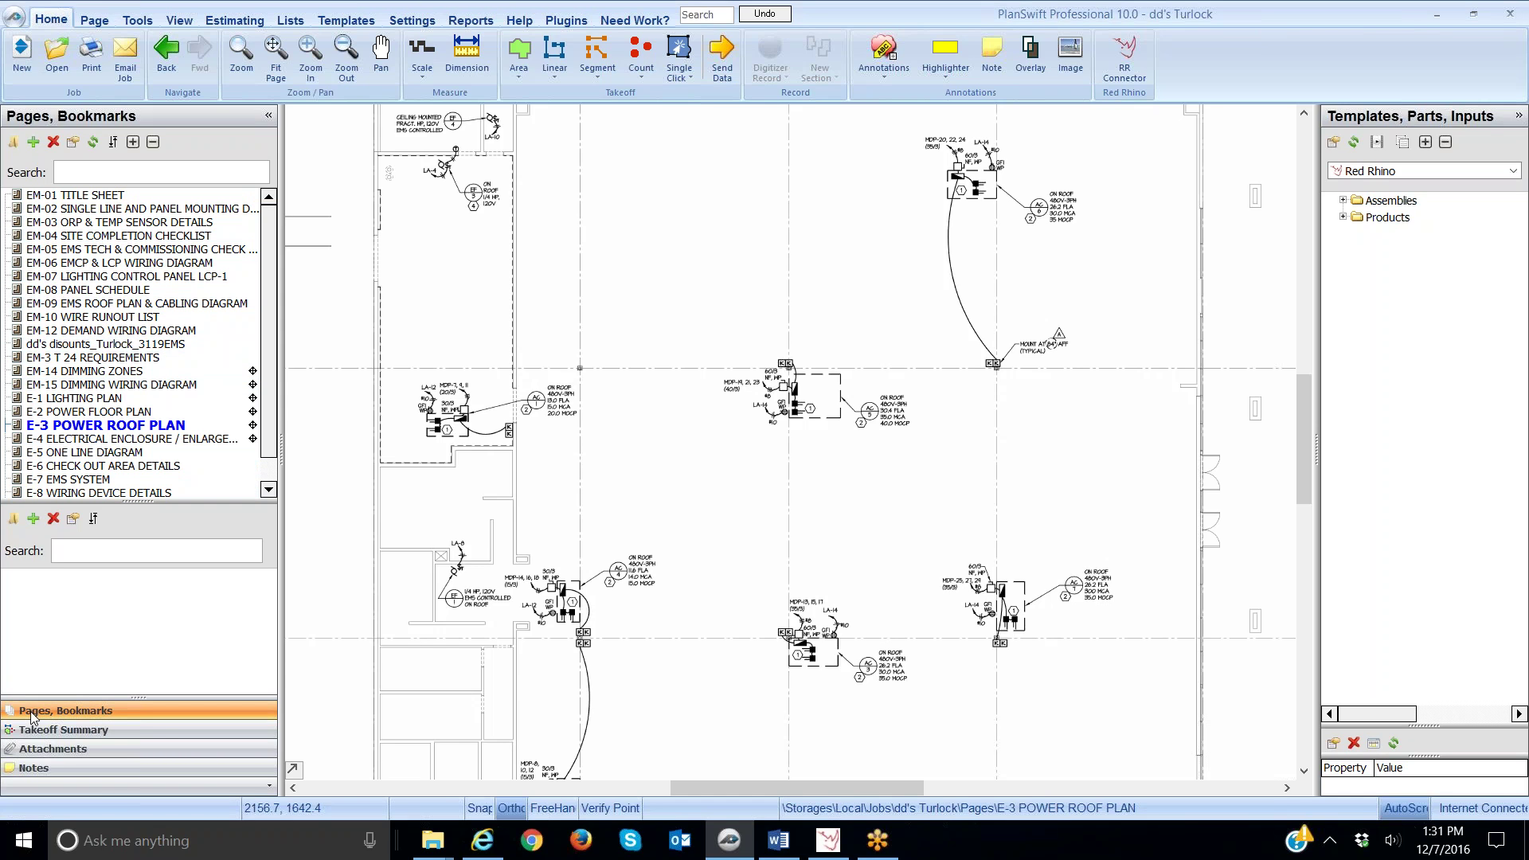
left_click(104, 731)
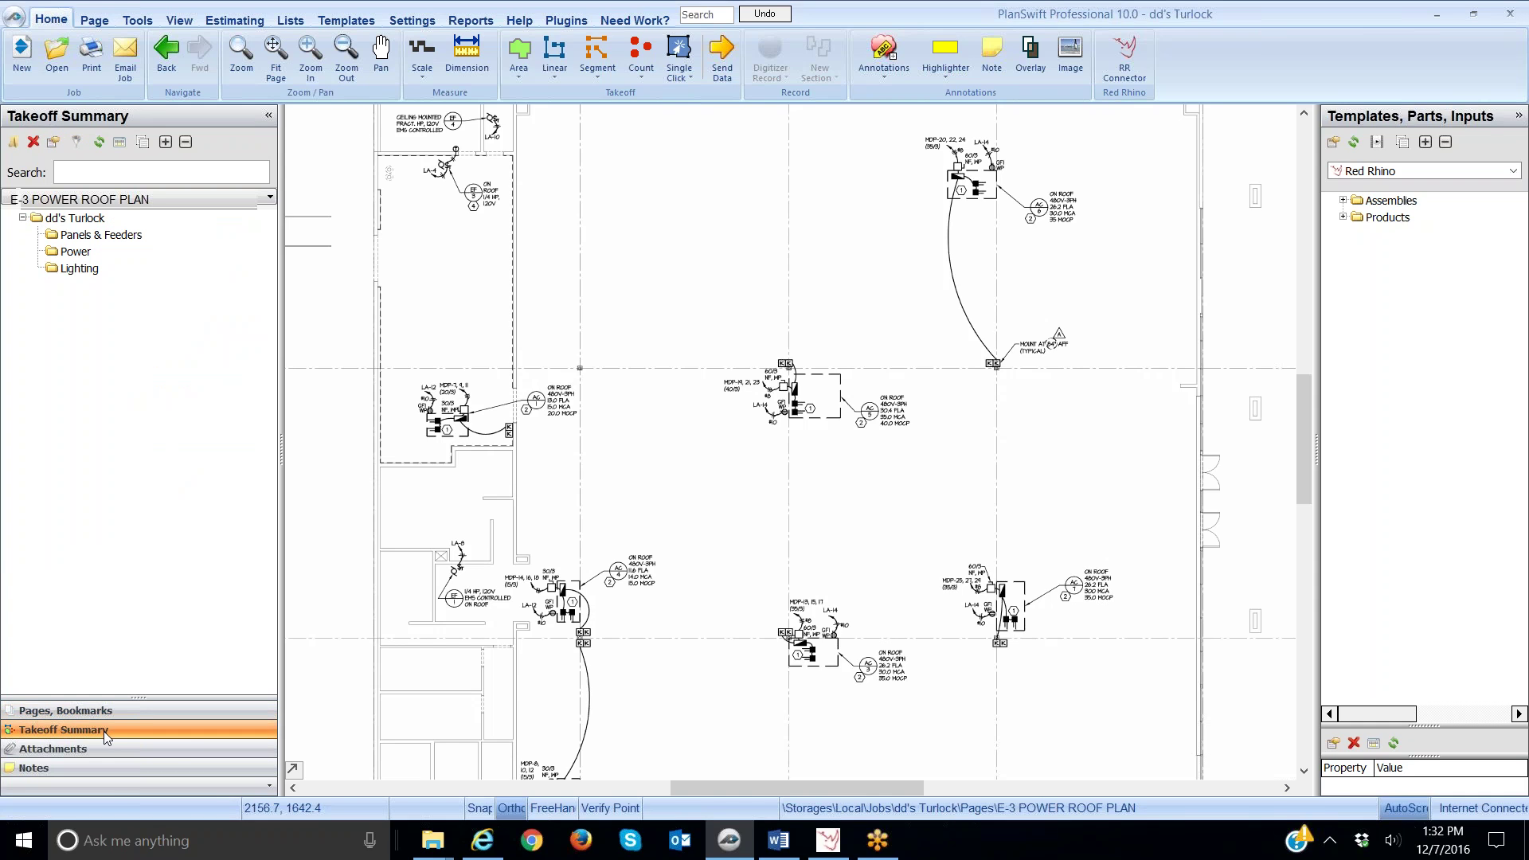
Step: Browse the dd's Turlock Panels & Feeders, Power and Lighting folders
left_click(98, 220)
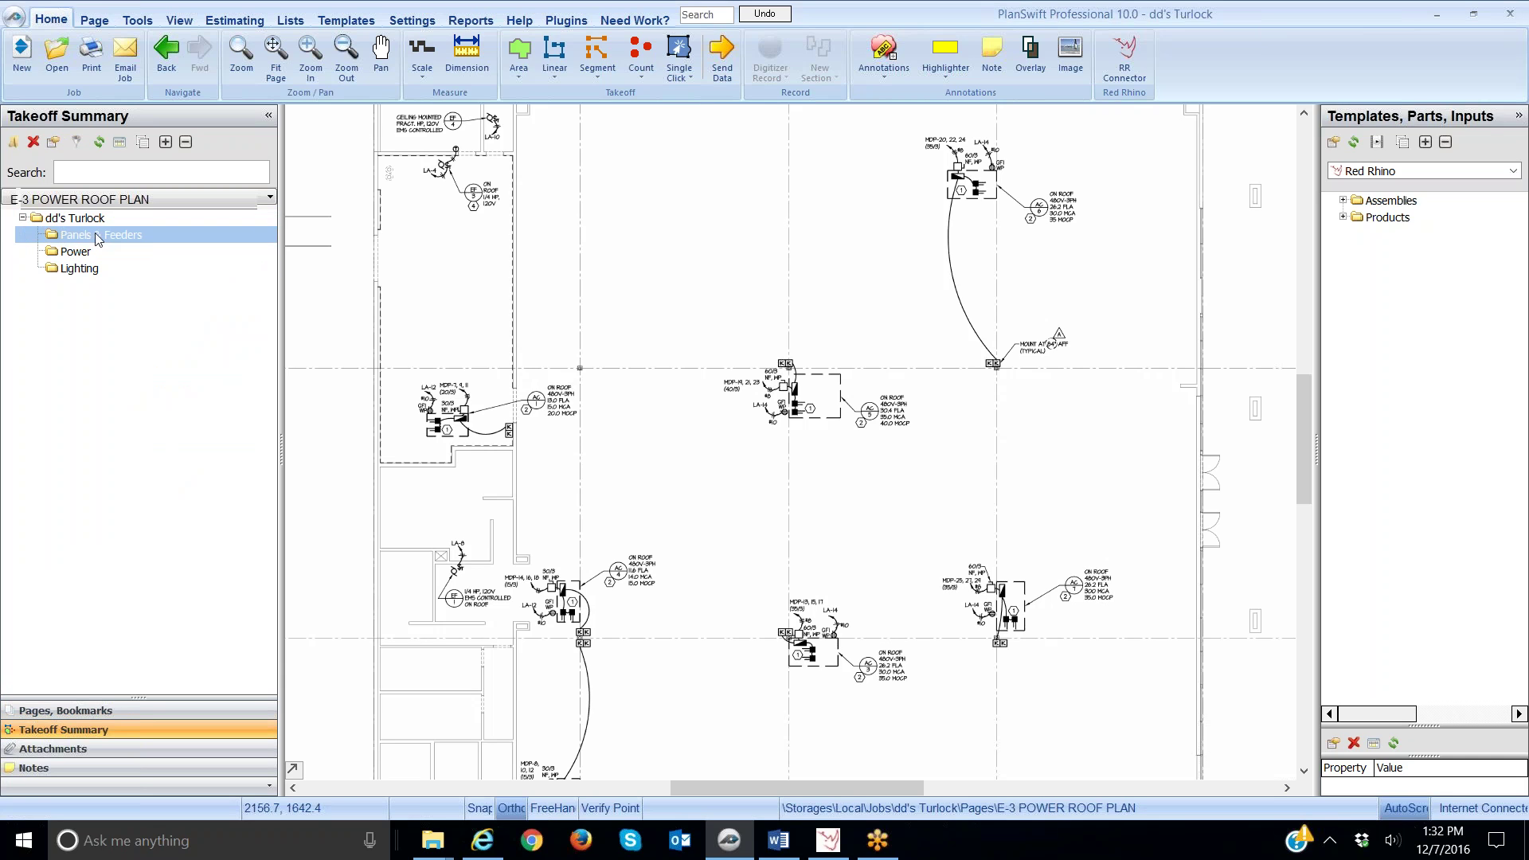
left_click(97, 236)
left_click(83, 267)
left_click(83, 251)
left_click(86, 237)
left_click(84, 252)
left_click(78, 265)
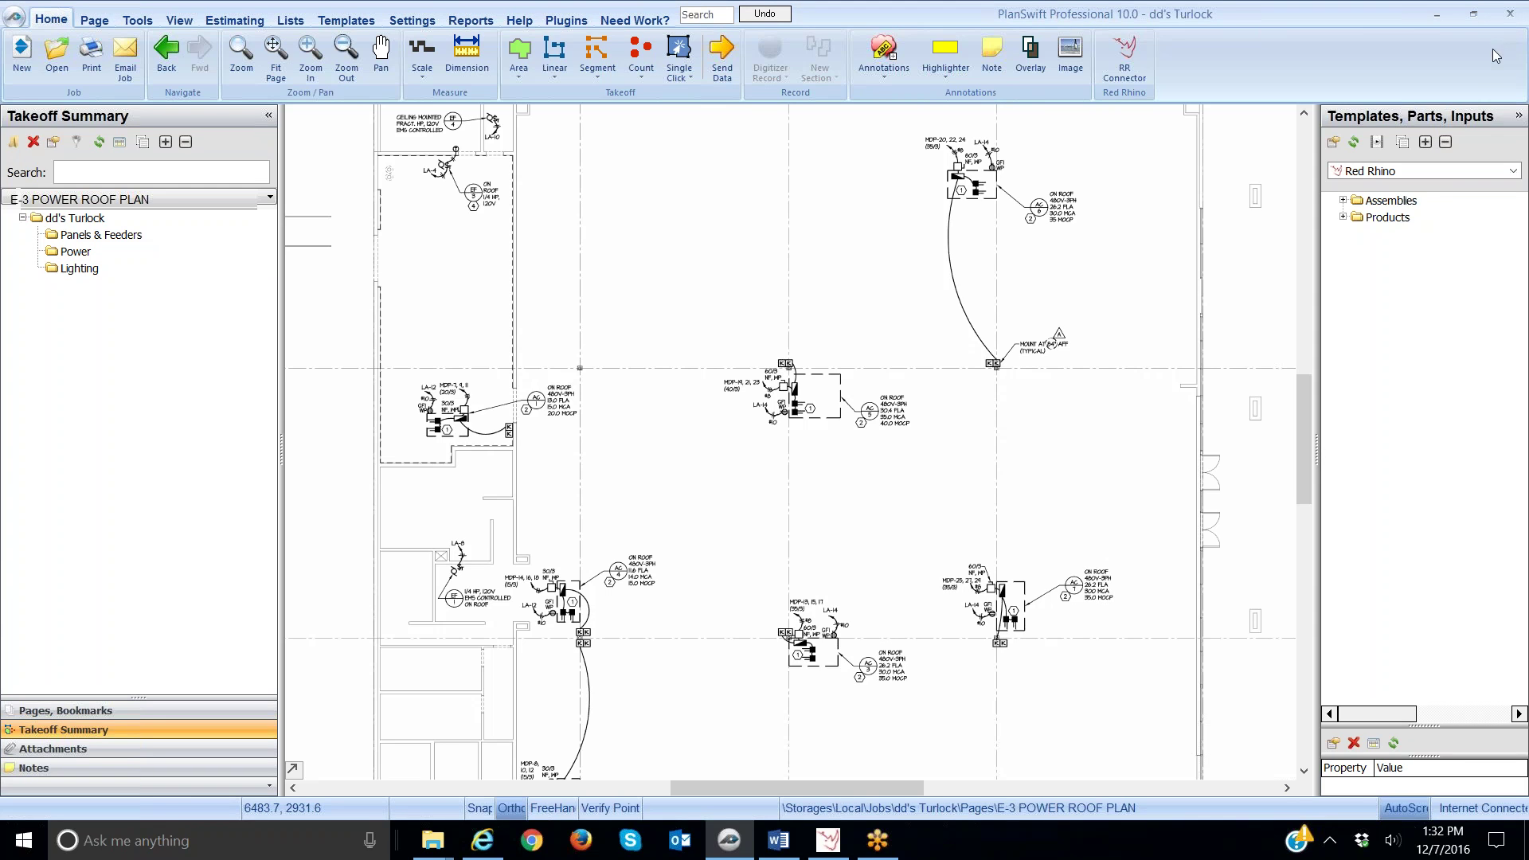
Step: Expand Products > 7000 > 401 - Conduit & Supports in a widened parts library
left_click(1344, 217)
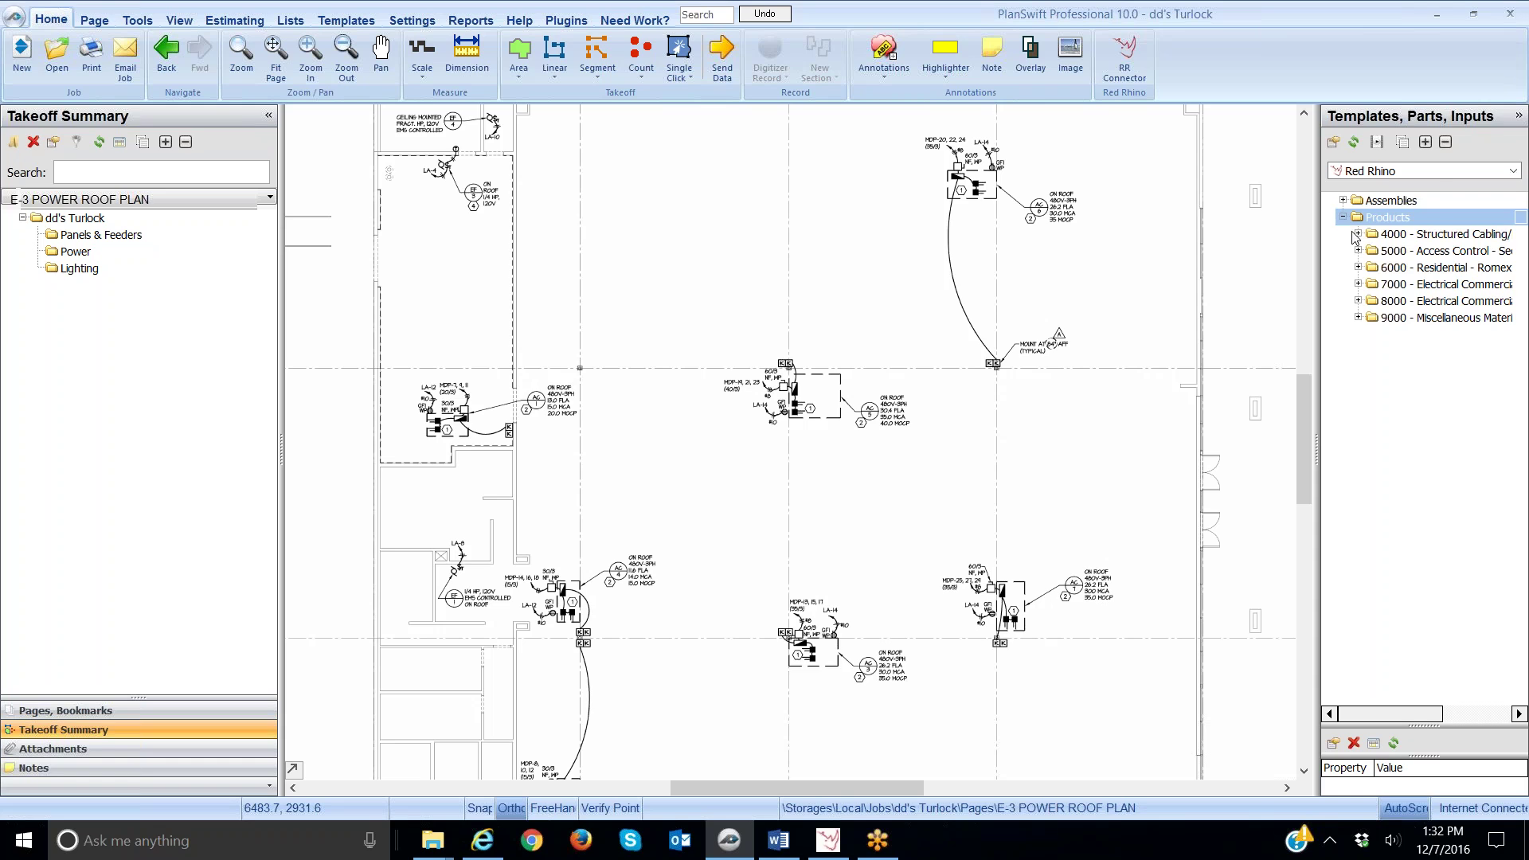
left_click(1358, 285)
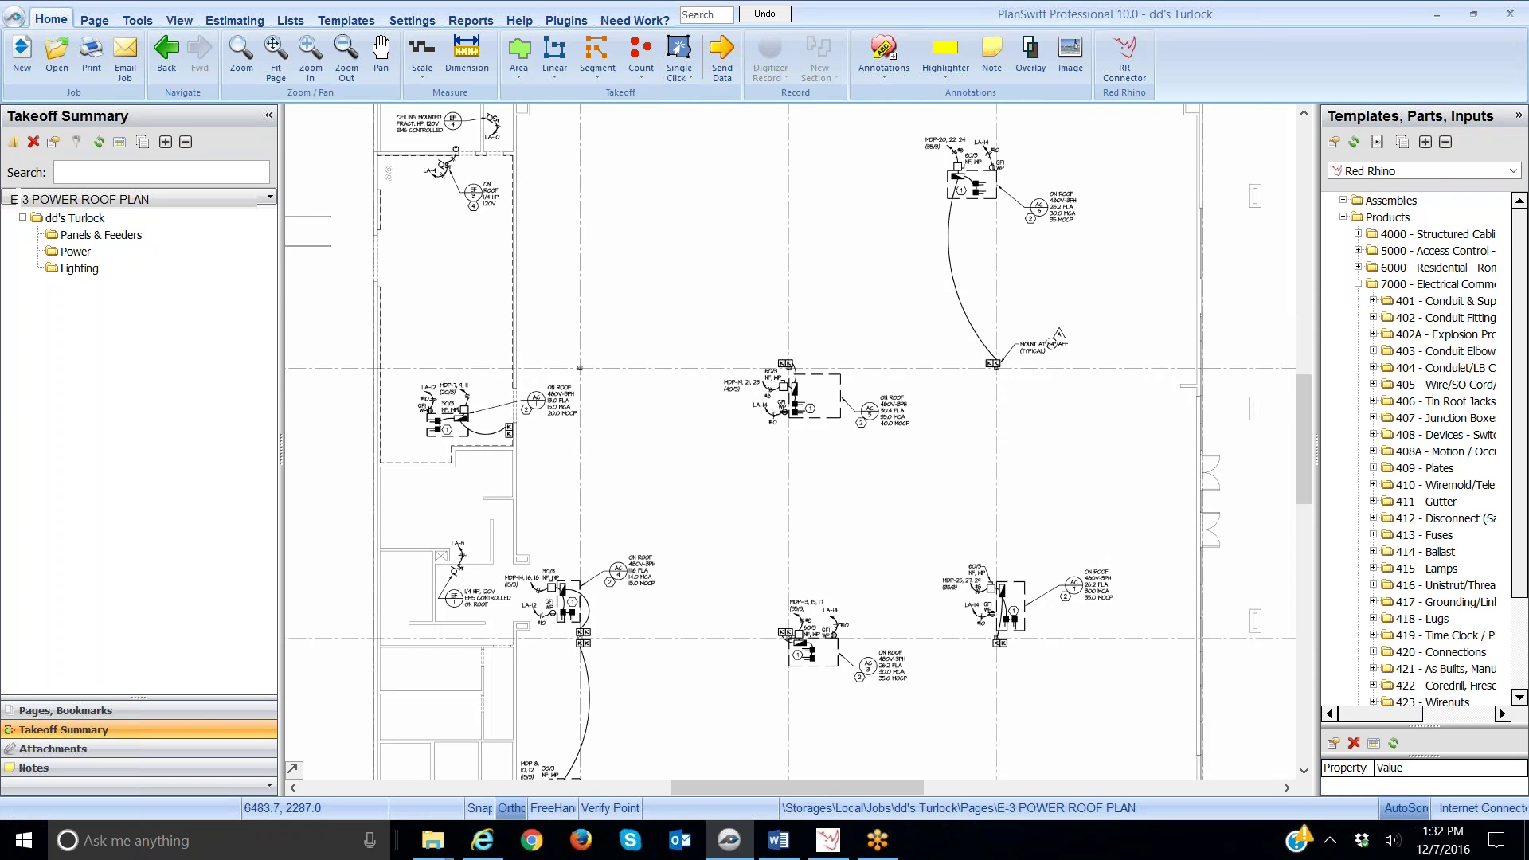
left_click_drag(1316, 283, 1274, 287)
left_click(1365, 307)
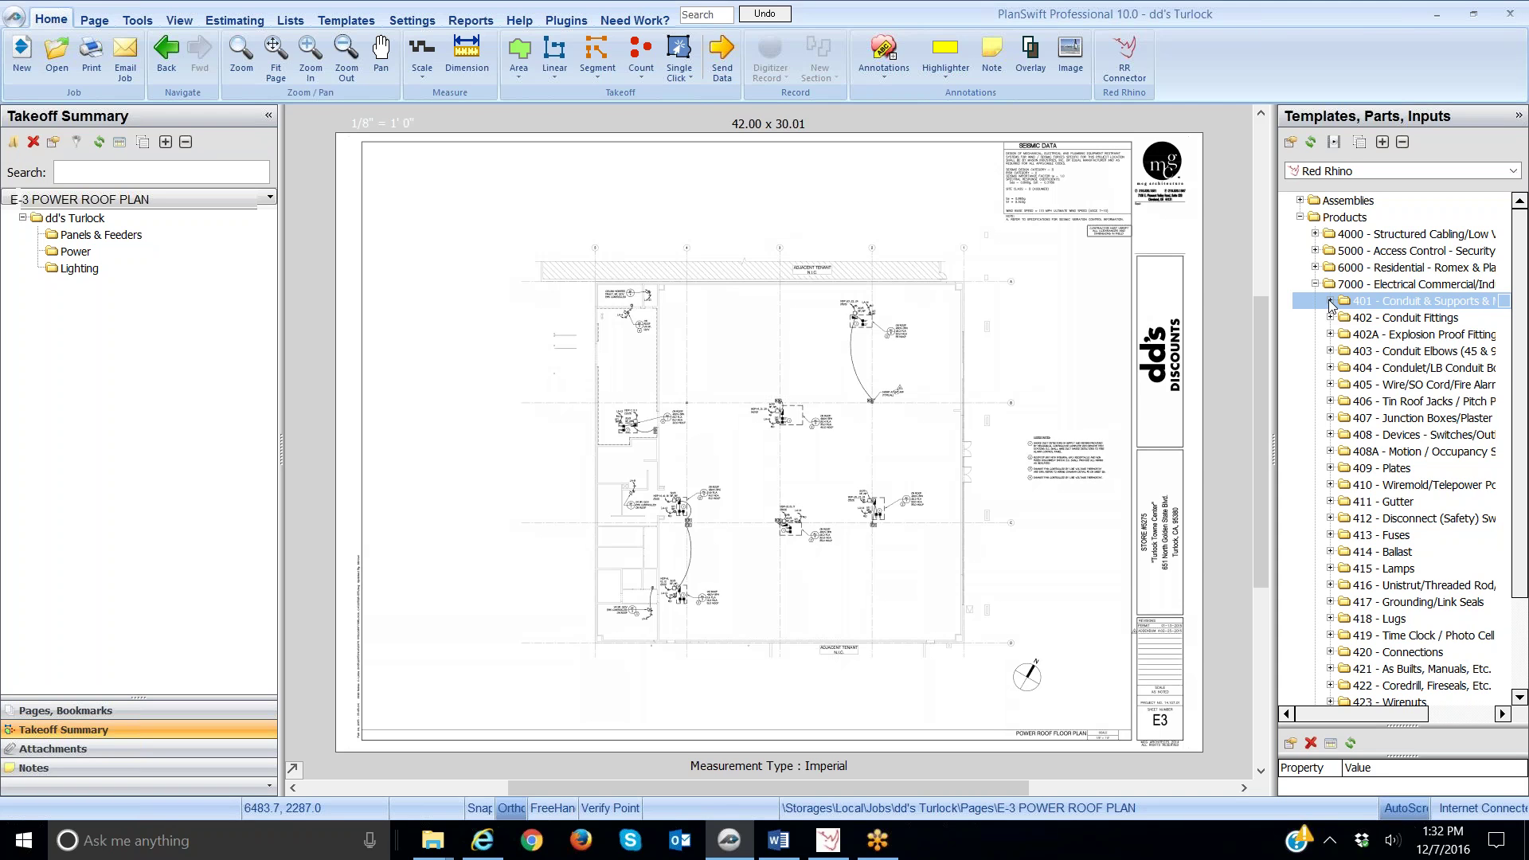
left_click(1330, 302)
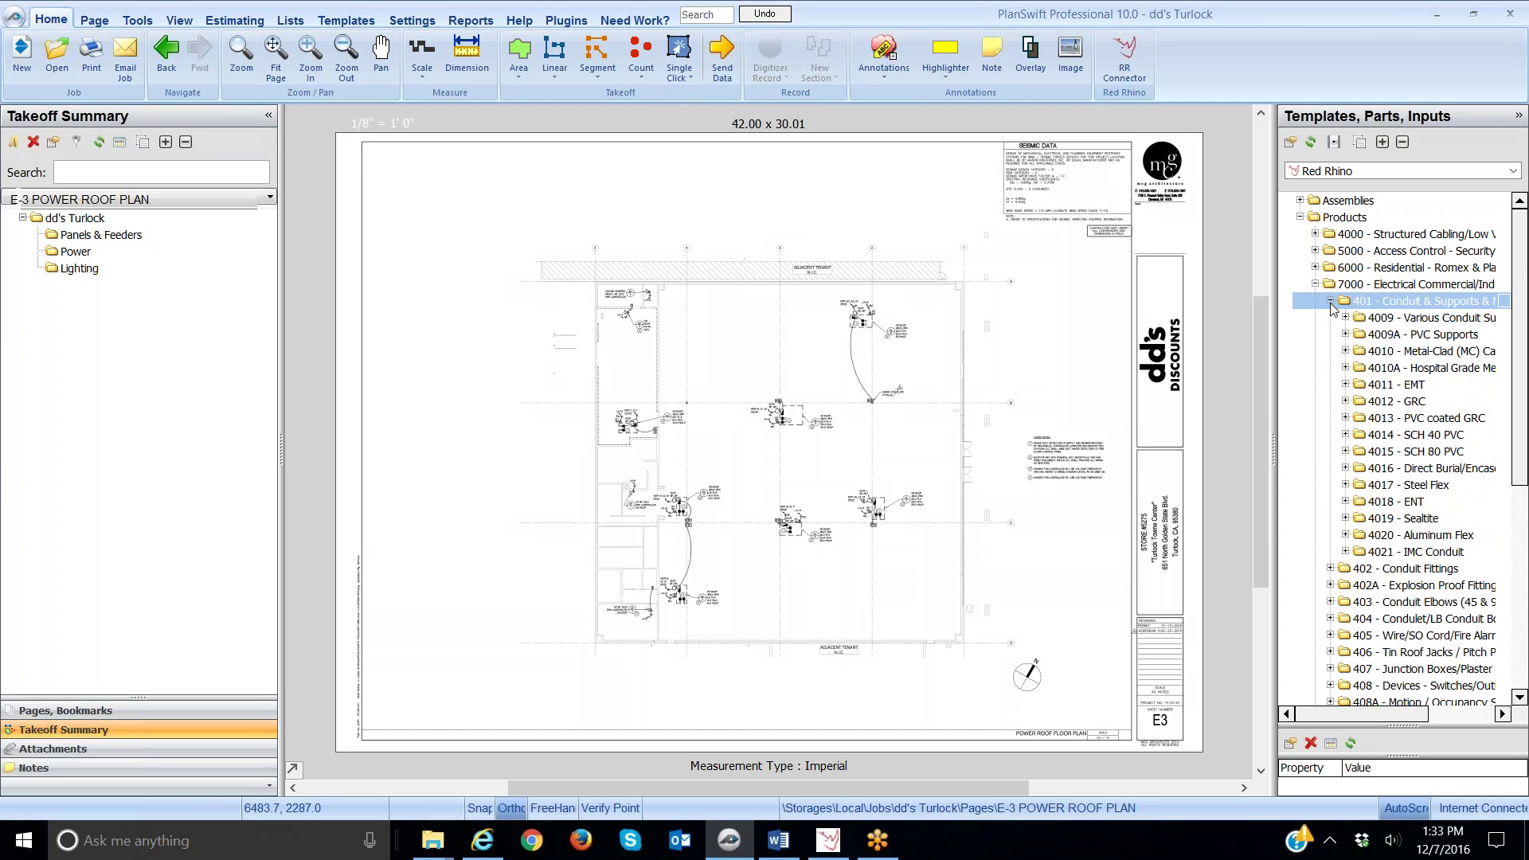
Step: Browse the conduit type folders from 4009A - PVC Supports to 4015 - SCH 80 PVC
left_click(1368, 336)
left_click(1372, 352)
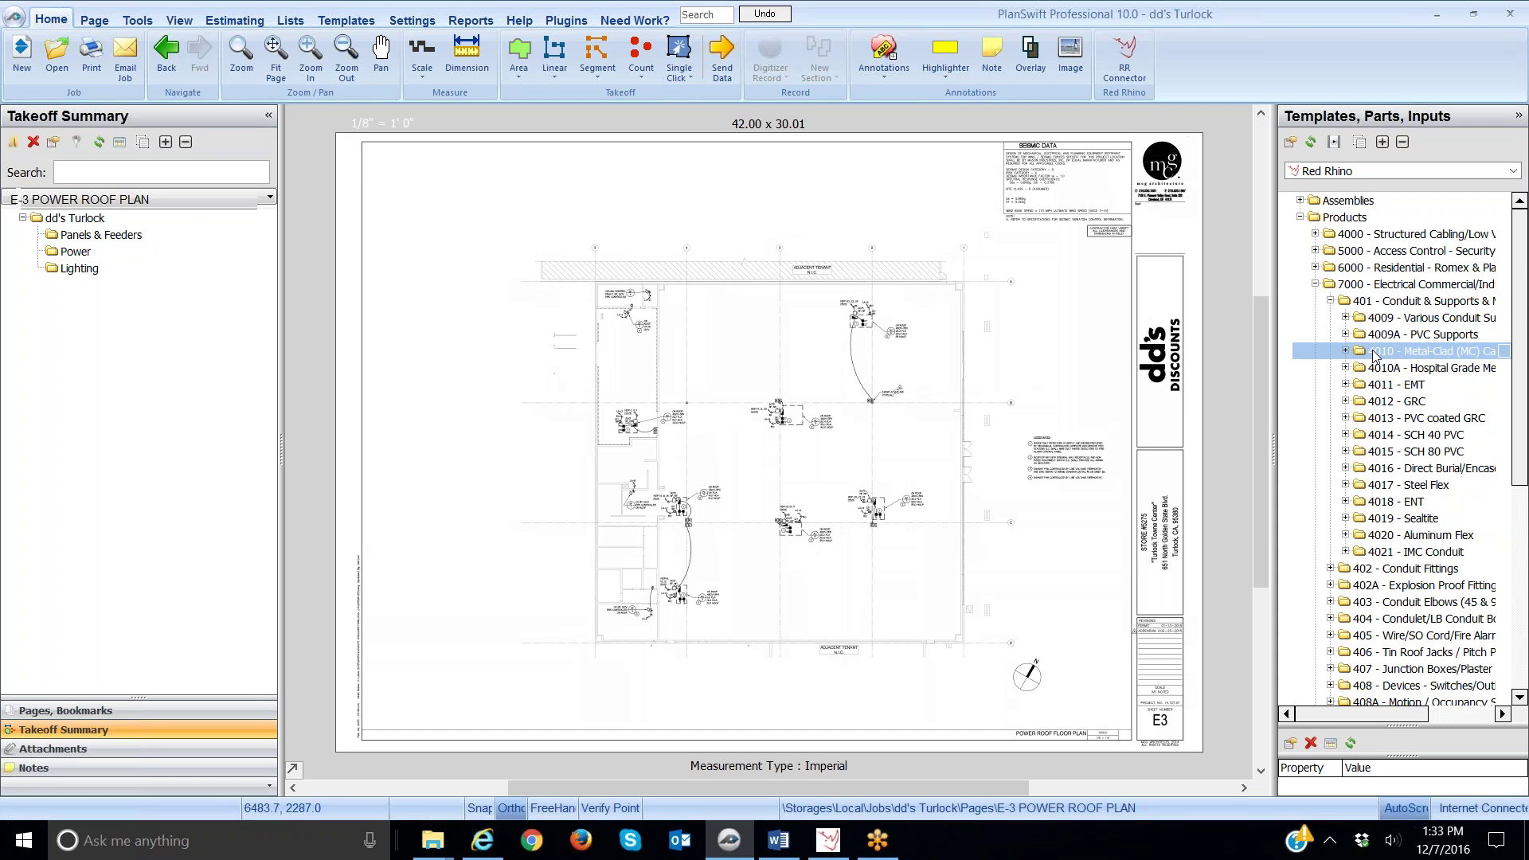
left_click(1376, 369)
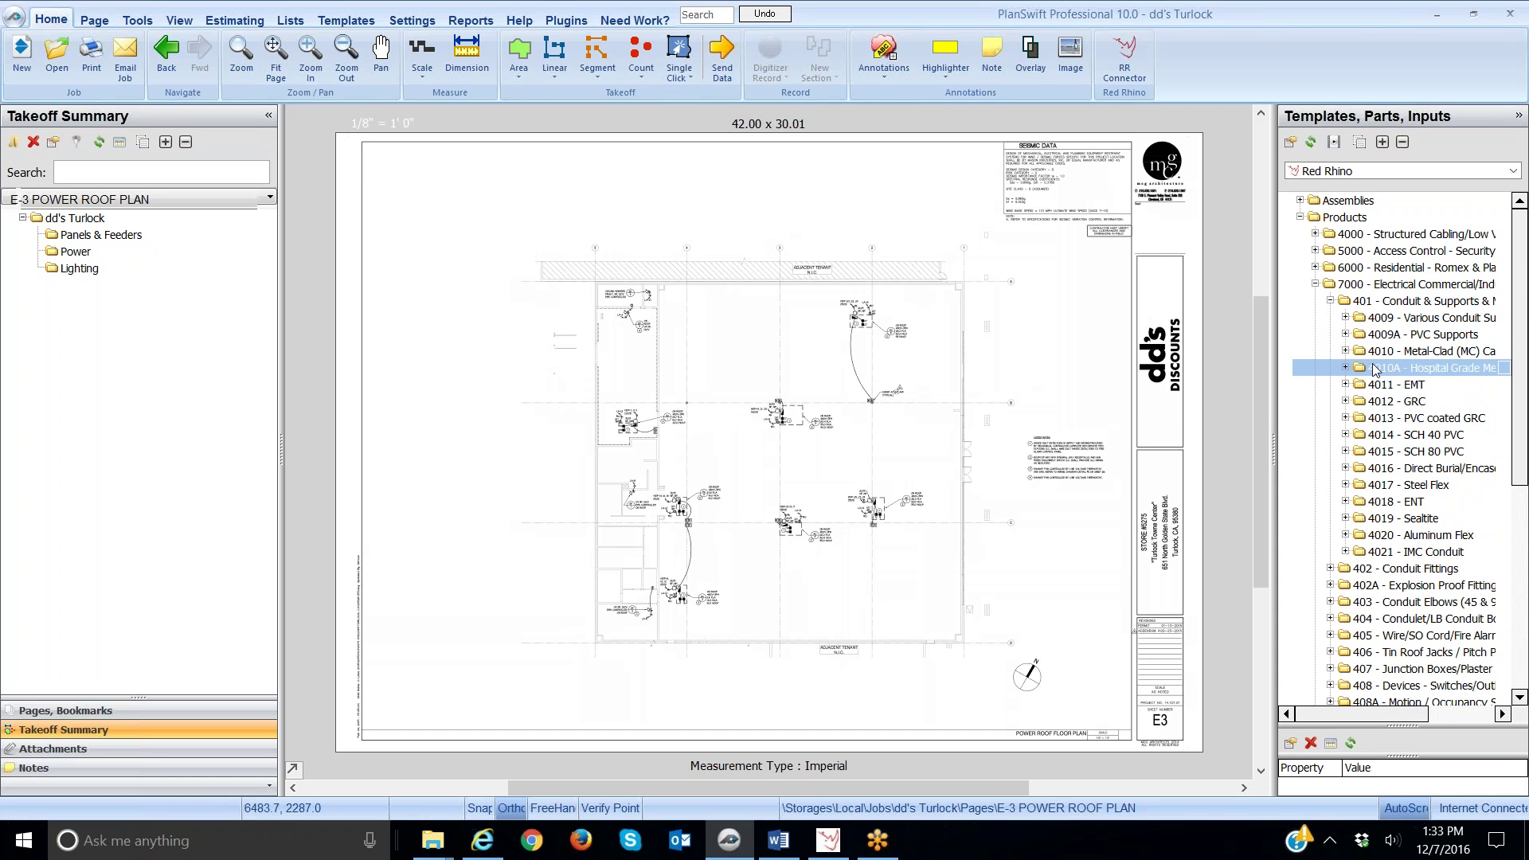
left_click(1372, 386)
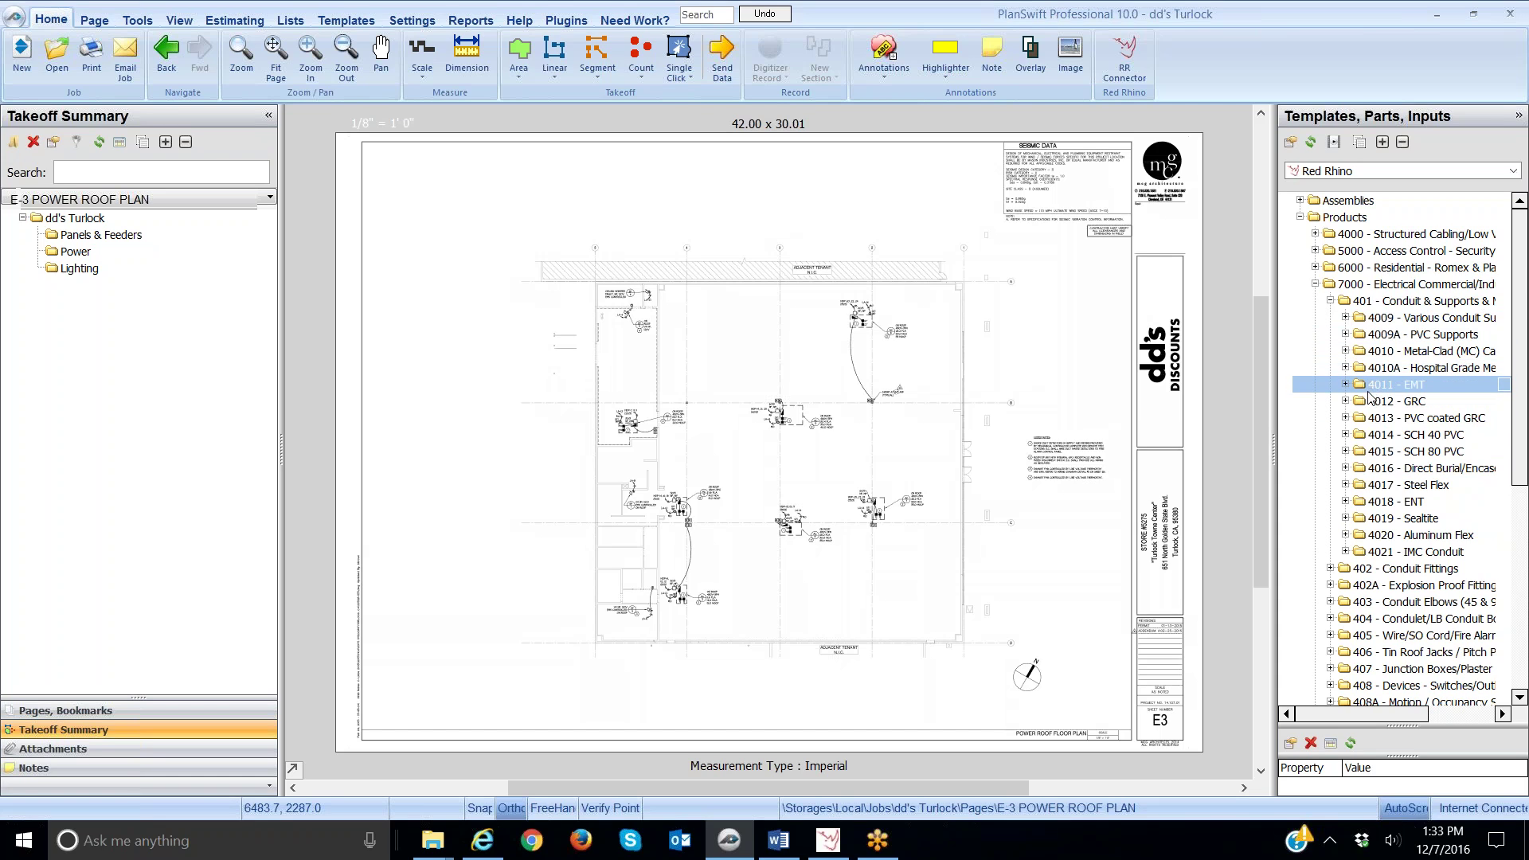
left_click(1369, 401)
left_click(1369, 434)
left_click(1357, 452)
Step: Return to 4011 - EMT, list its sizes, and pick EMT 1/2
left_click(1372, 485)
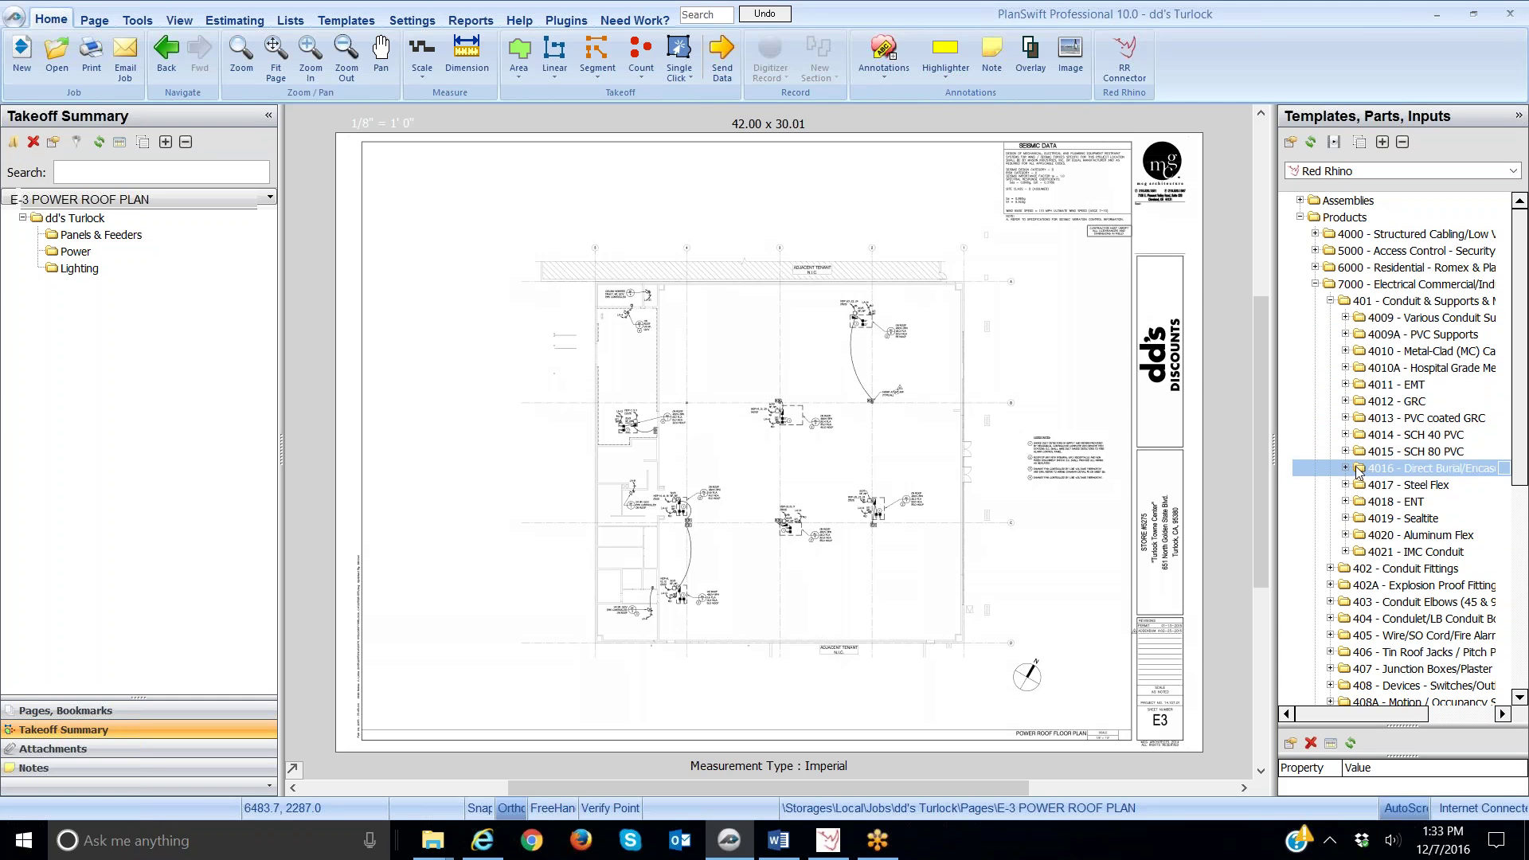
left_click(1373, 536)
left_click(1373, 502)
left_click(1371, 469)
left_click(1372, 435)
left_click(1374, 402)
left_click(1374, 386)
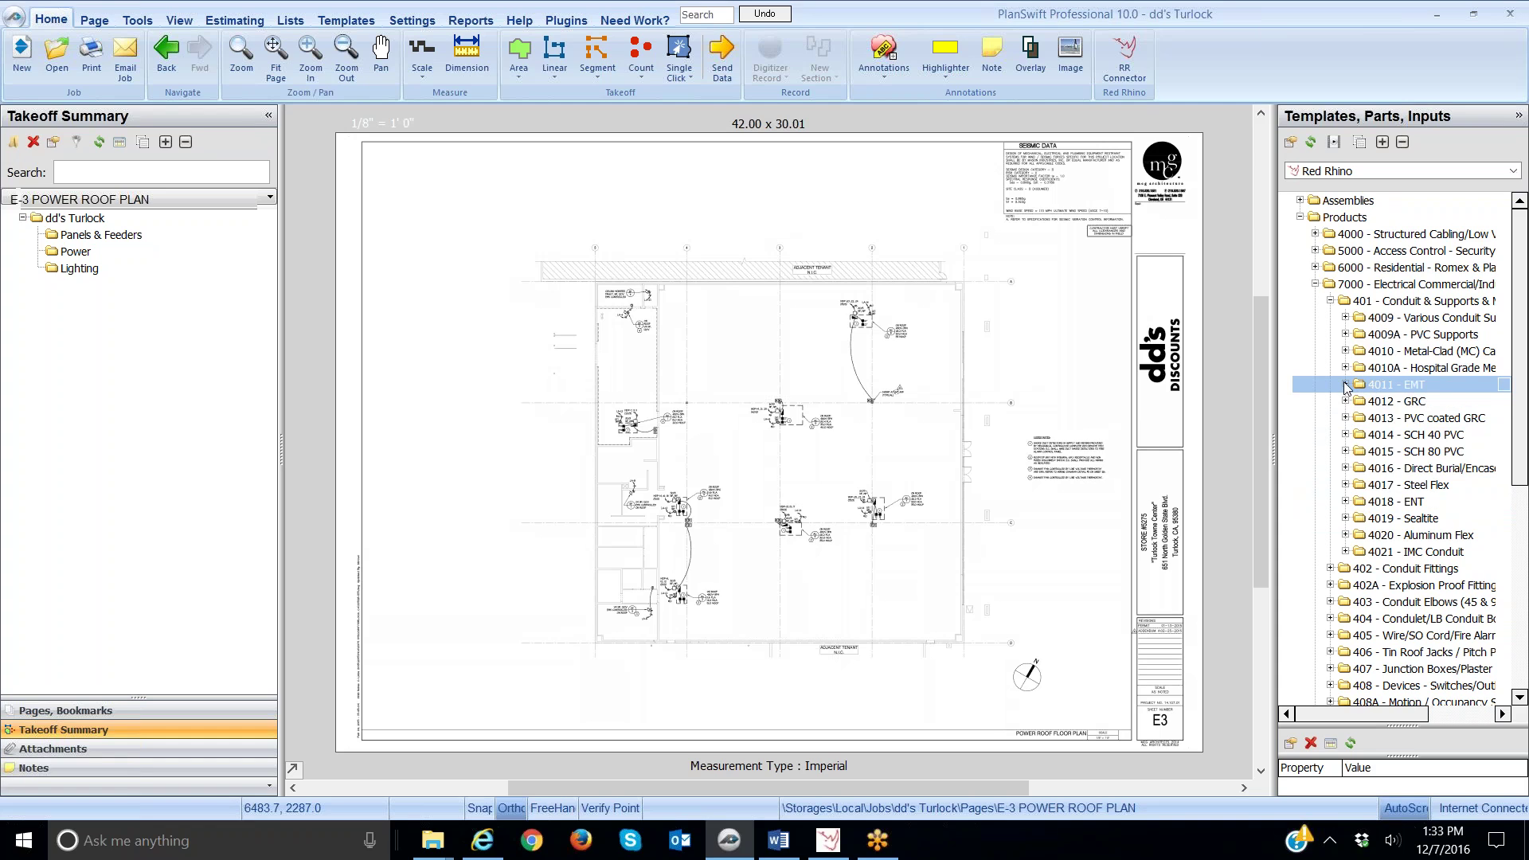
left_click(1346, 387)
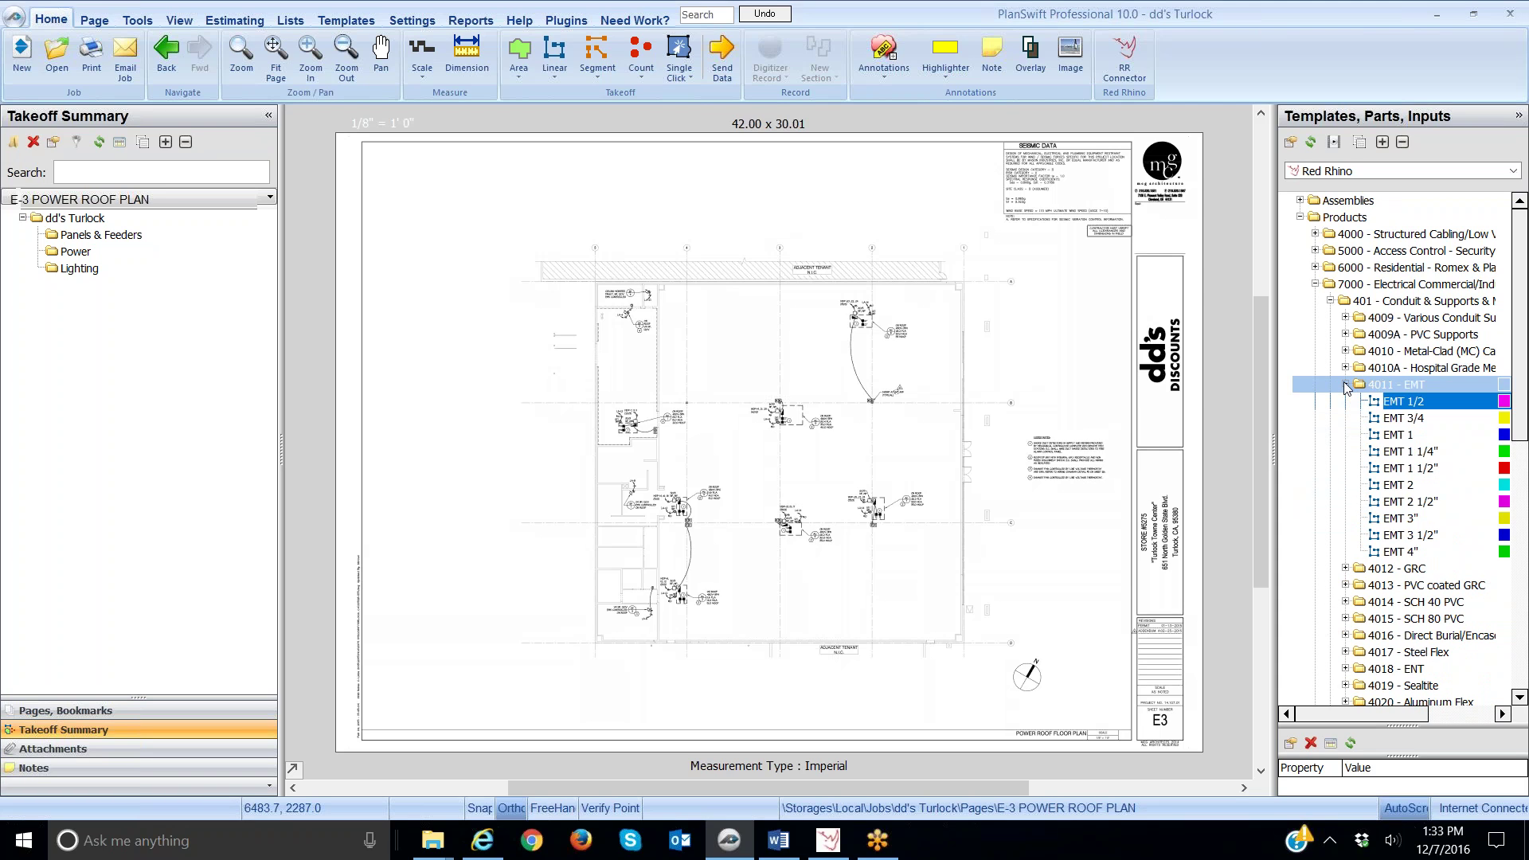
left_click(1286, 401)
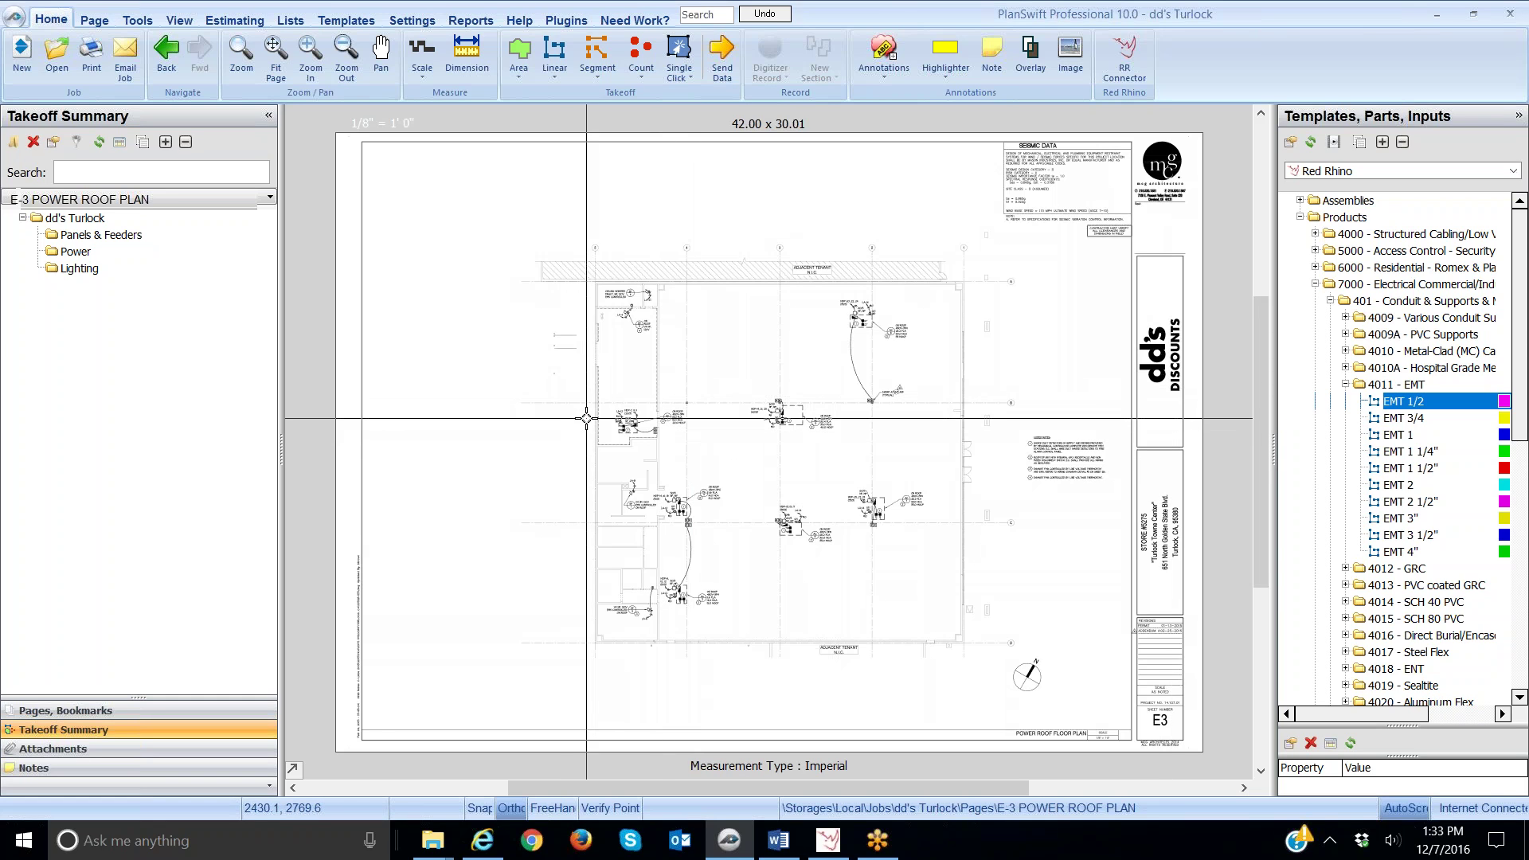
Step: Zoom and pan the E-3 Power Roof Plan to the rooftop units around MDP-20
scroll(600, 466, "up", 2)
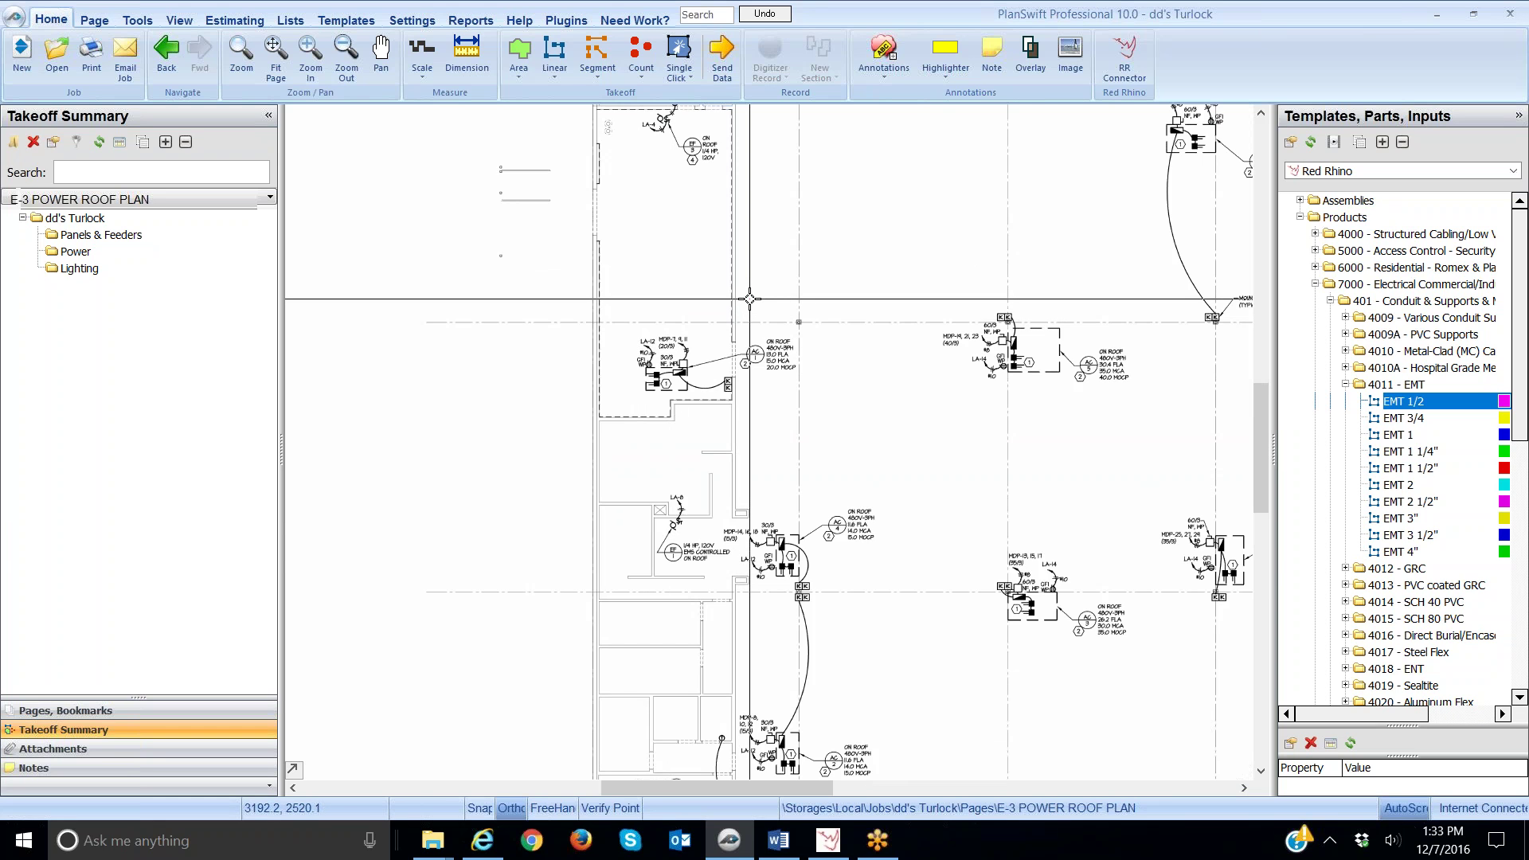
left_click_drag(749, 299, 540, 415)
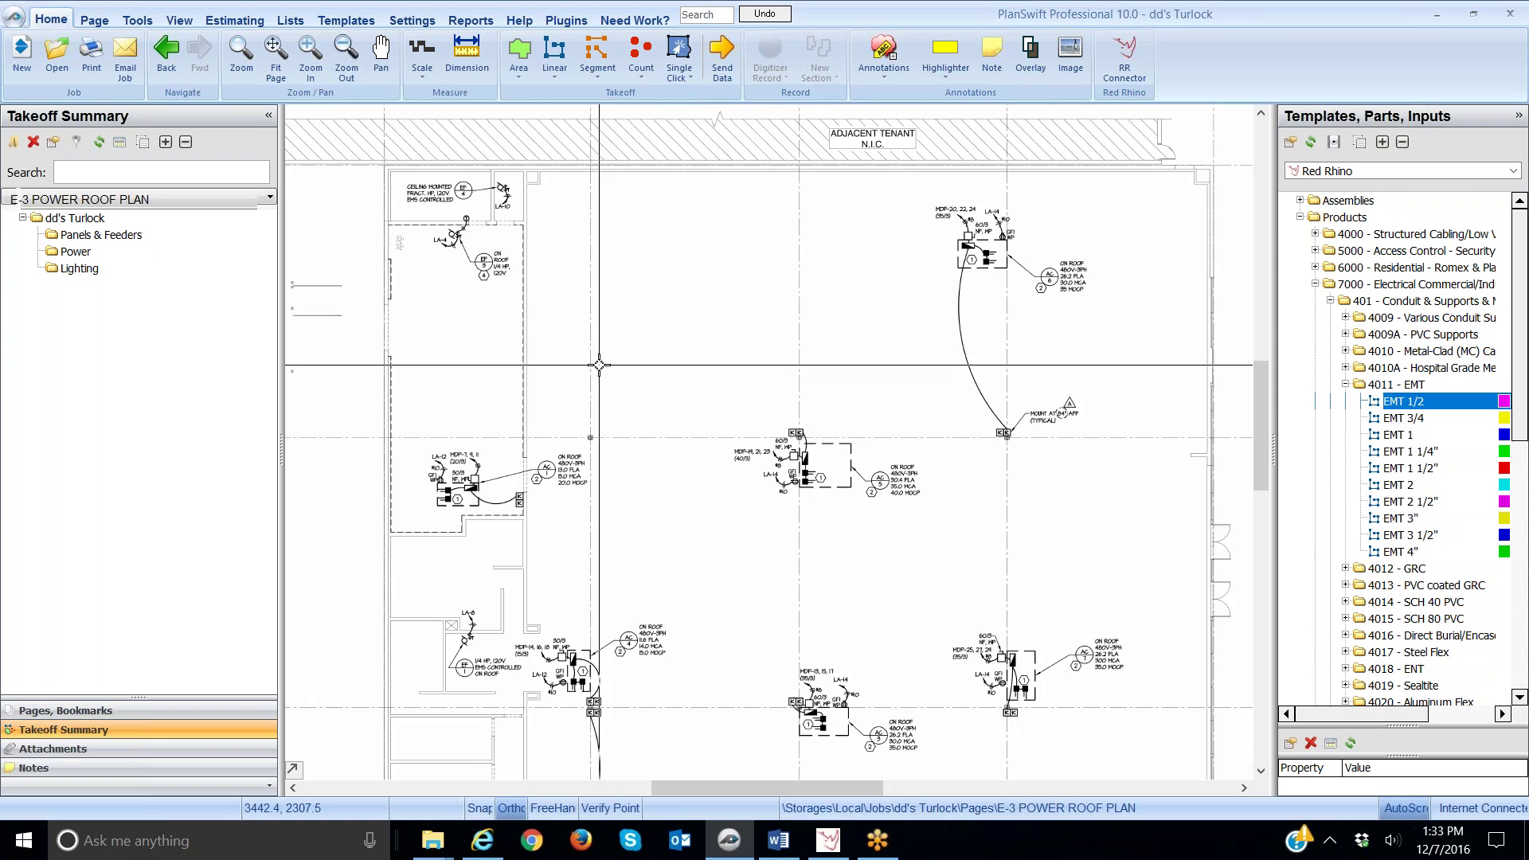
scroll(599, 365, "up", 2)
left_click_drag(764, 289, 588, 357)
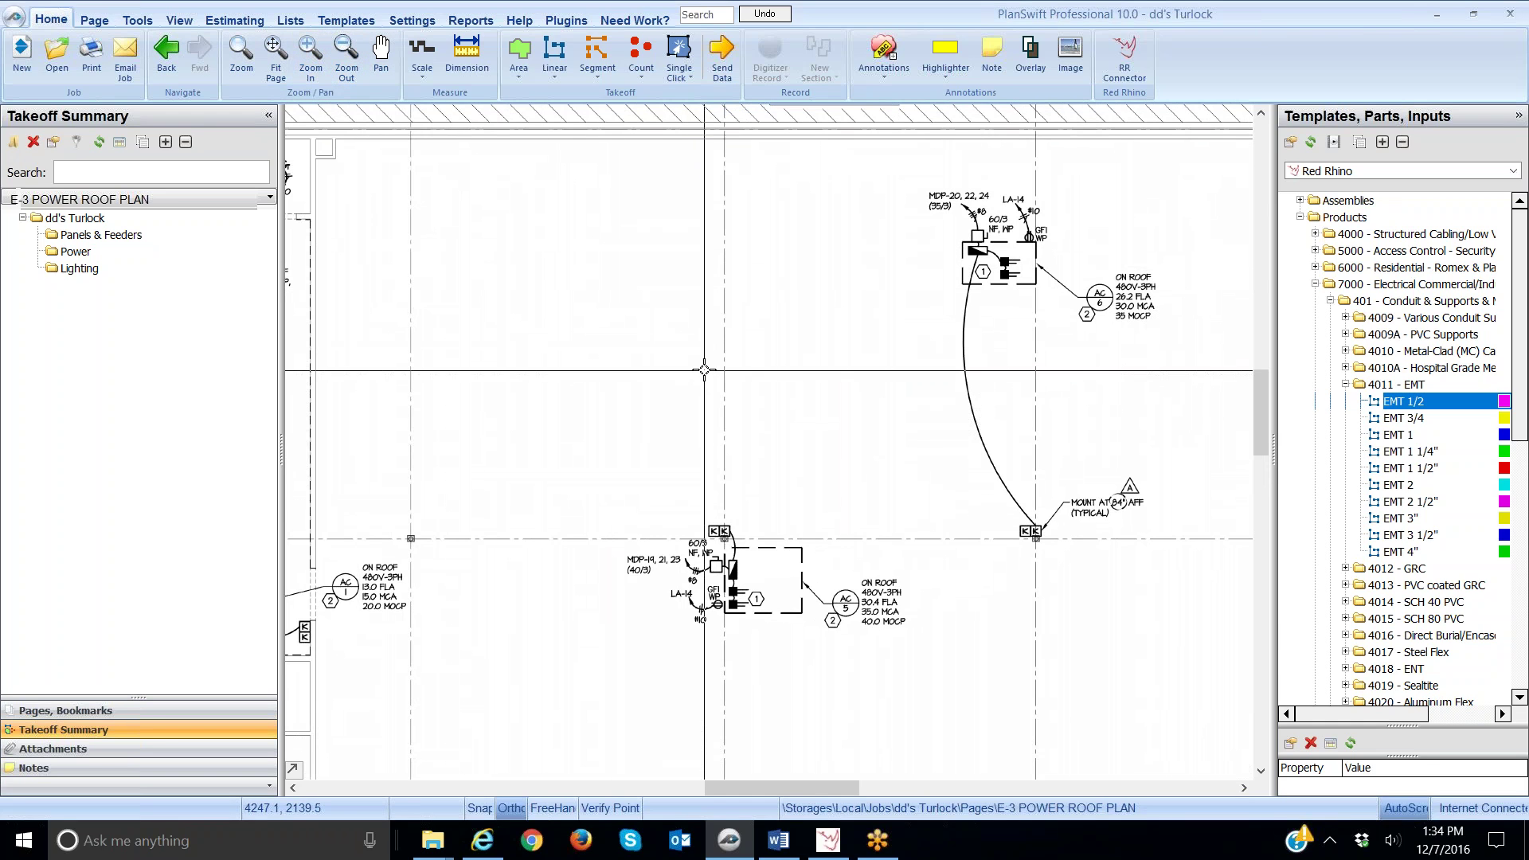
left_click_drag(704, 369, 661, 329)
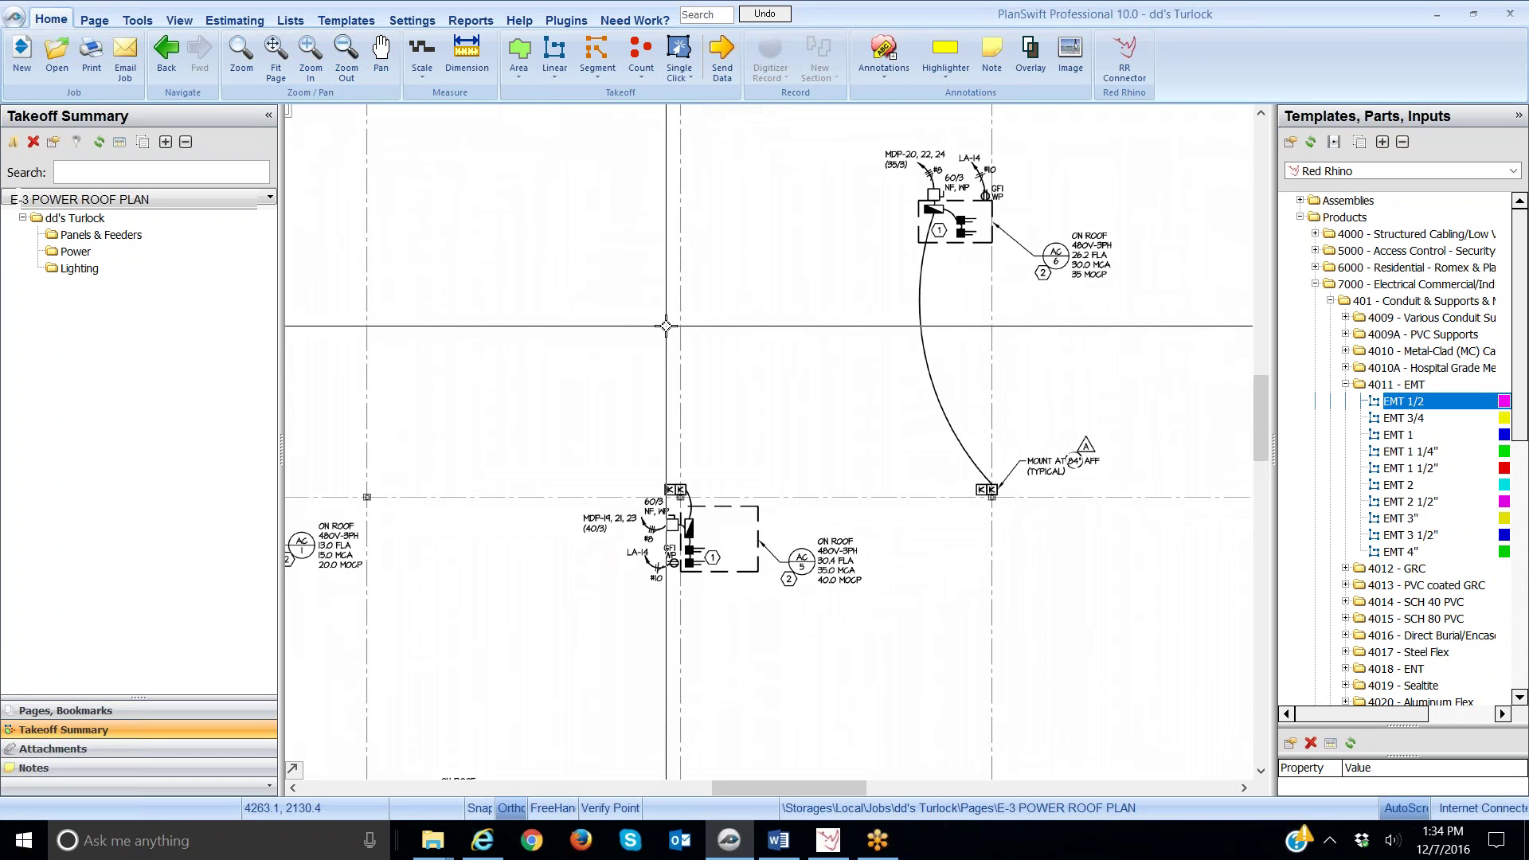
mouse_move(669, 325)
left_mouse_down()
mouse_move(692, 423)
mouse_move(626, 183)
mouse_move(609, 317)
left_mouse_up()
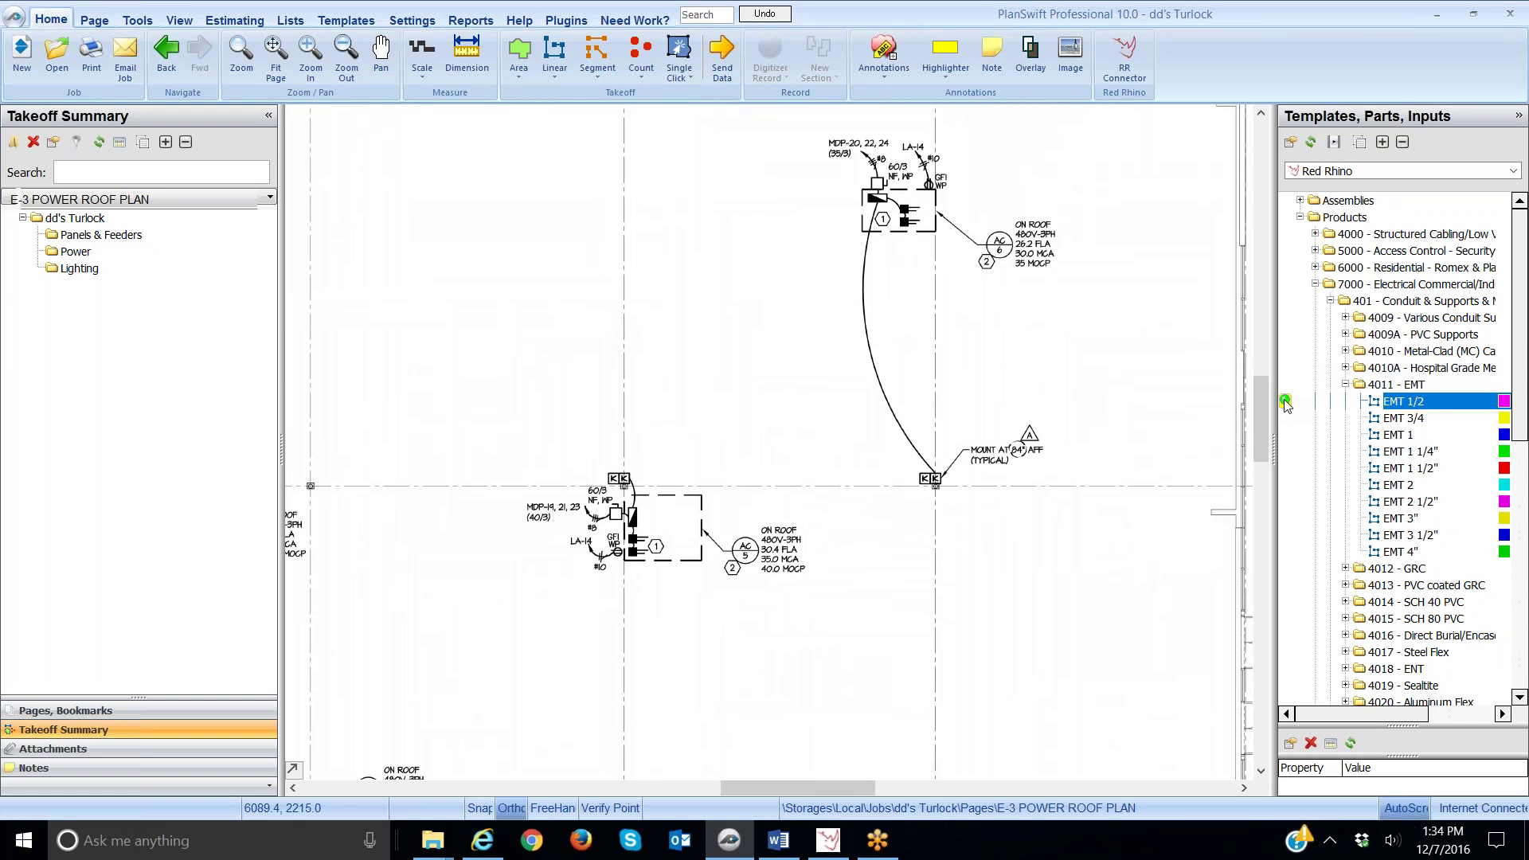
Step: Add EMT 1/2 to the takeoff and open its Folder choices in Properties
left_click_drag(1286, 404, 1163, 393)
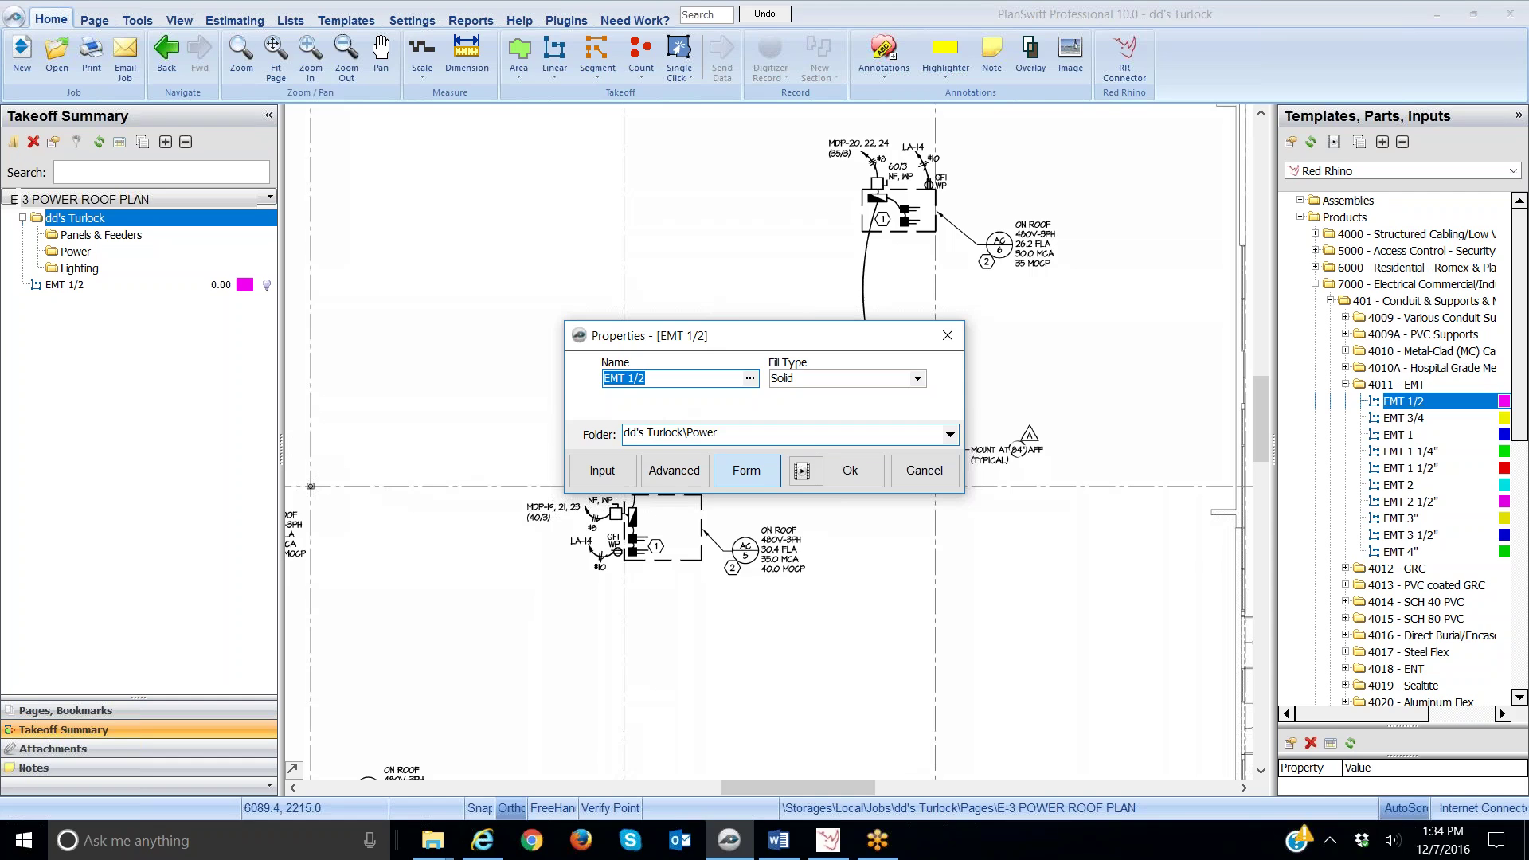
left_click(950, 436)
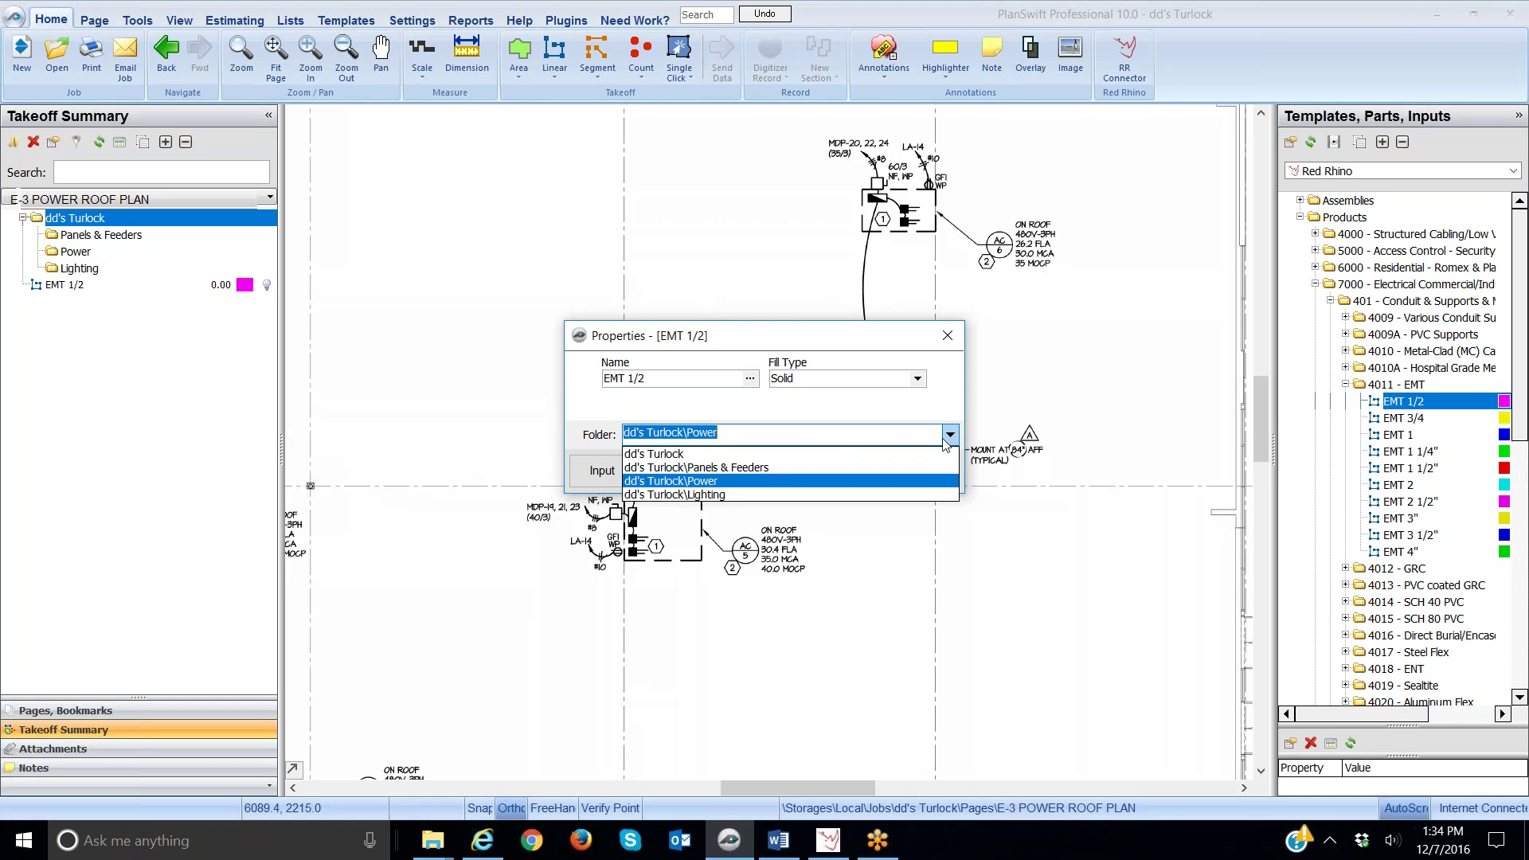
Step: Keep EMT 1/2 in dd's Turlock\Power, confirm, and position the roof plan for recording
left_click(803, 488)
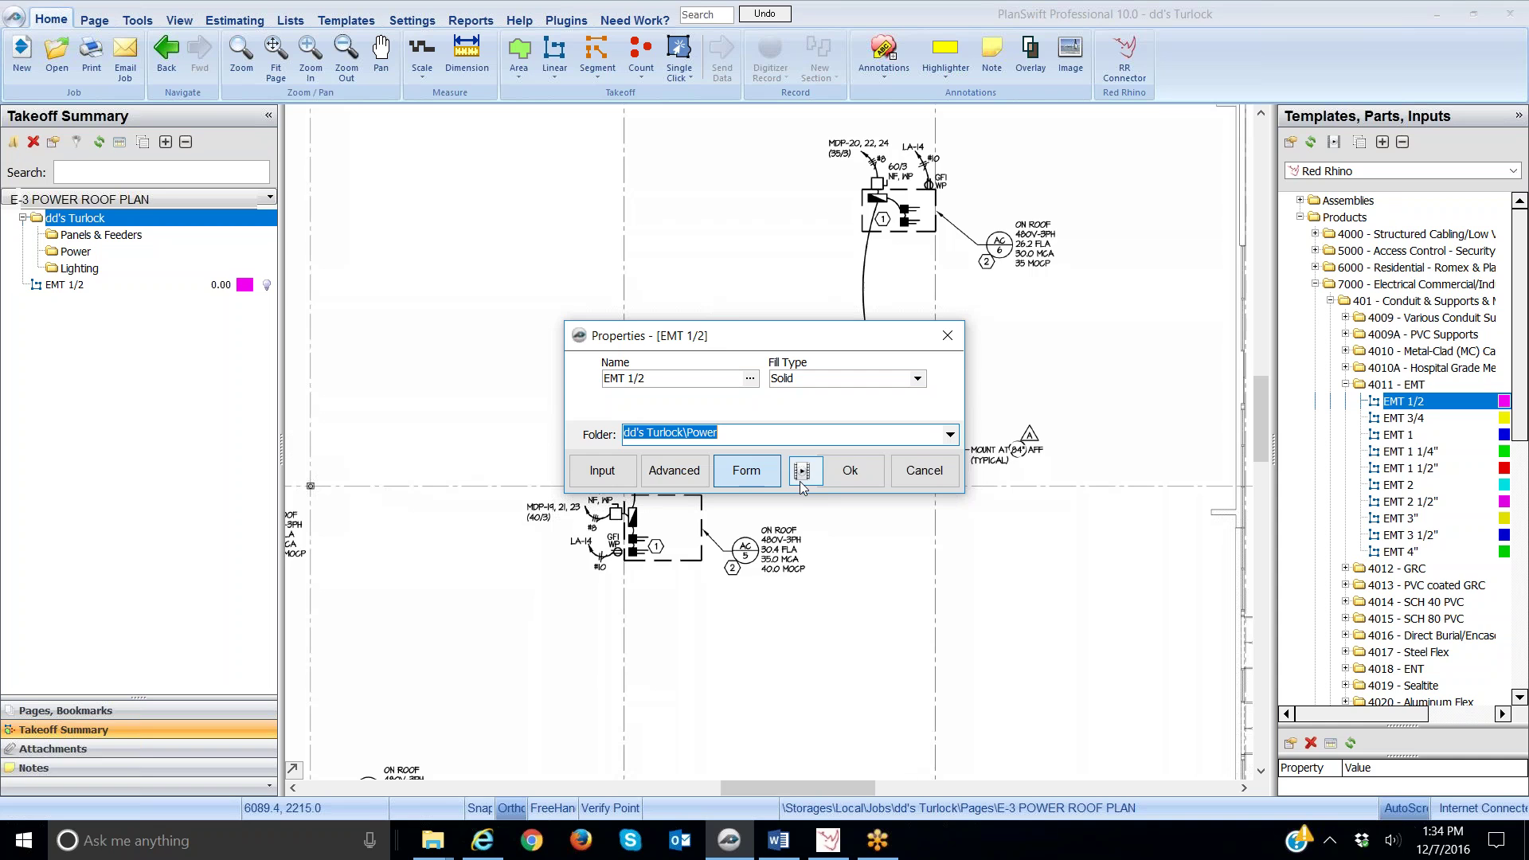
left_click(851, 471)
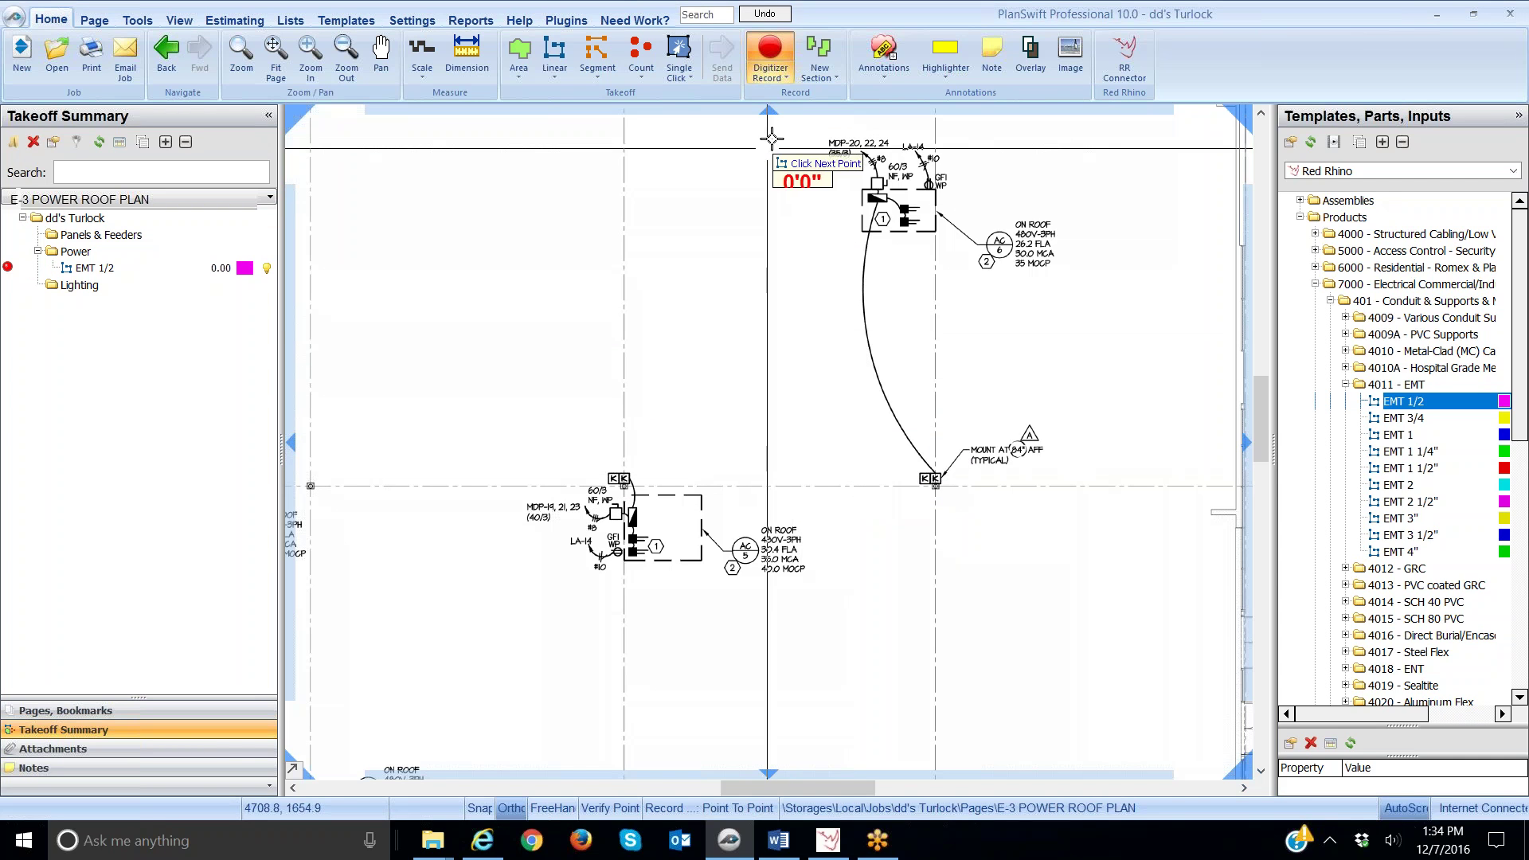
mouse_move(766, 102)
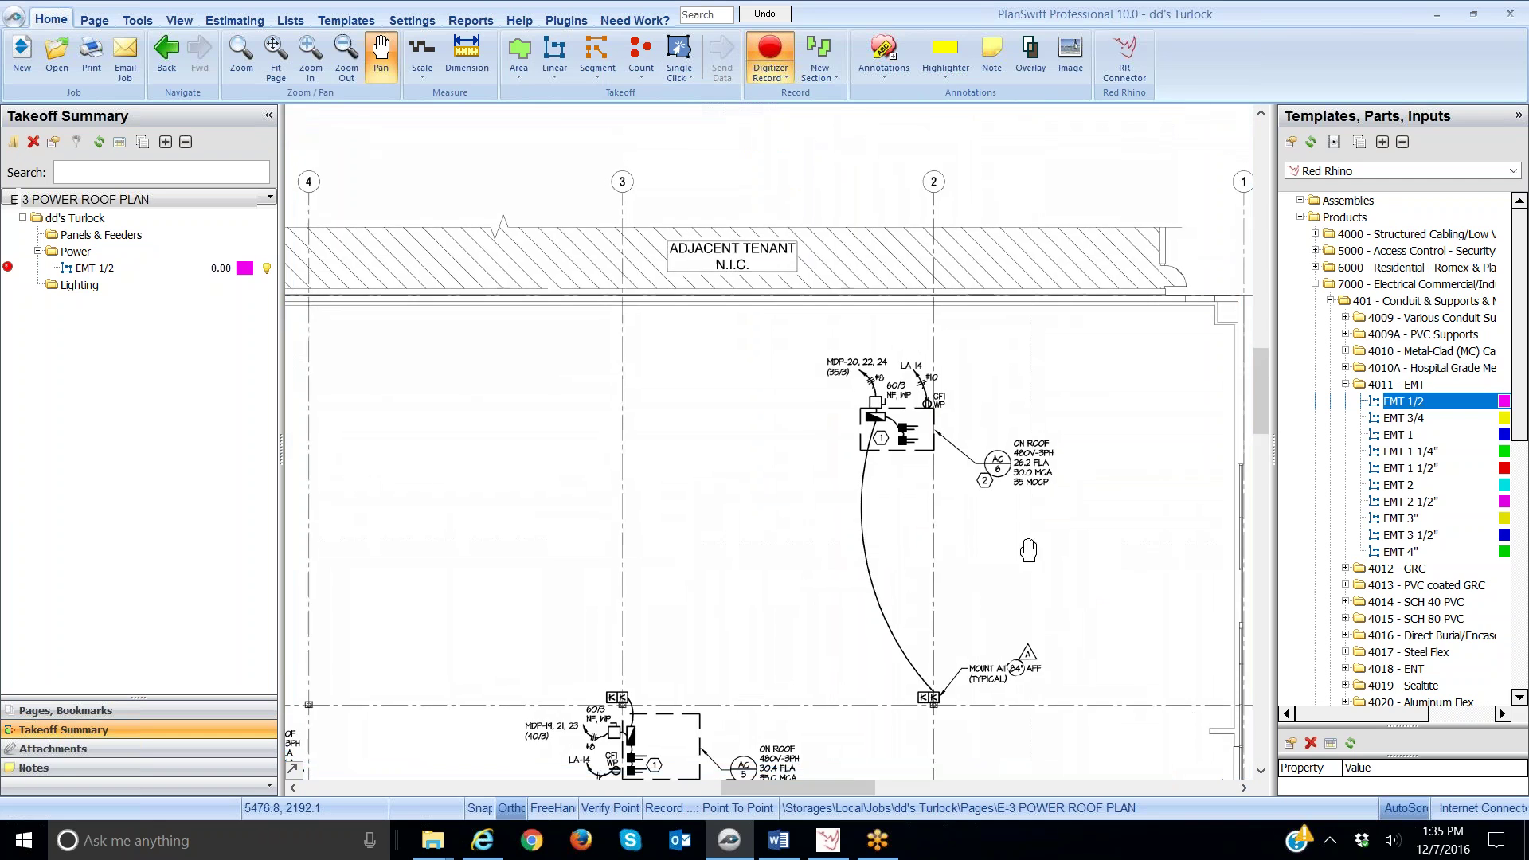
left_click_drag(1024, 546, 905, 409)
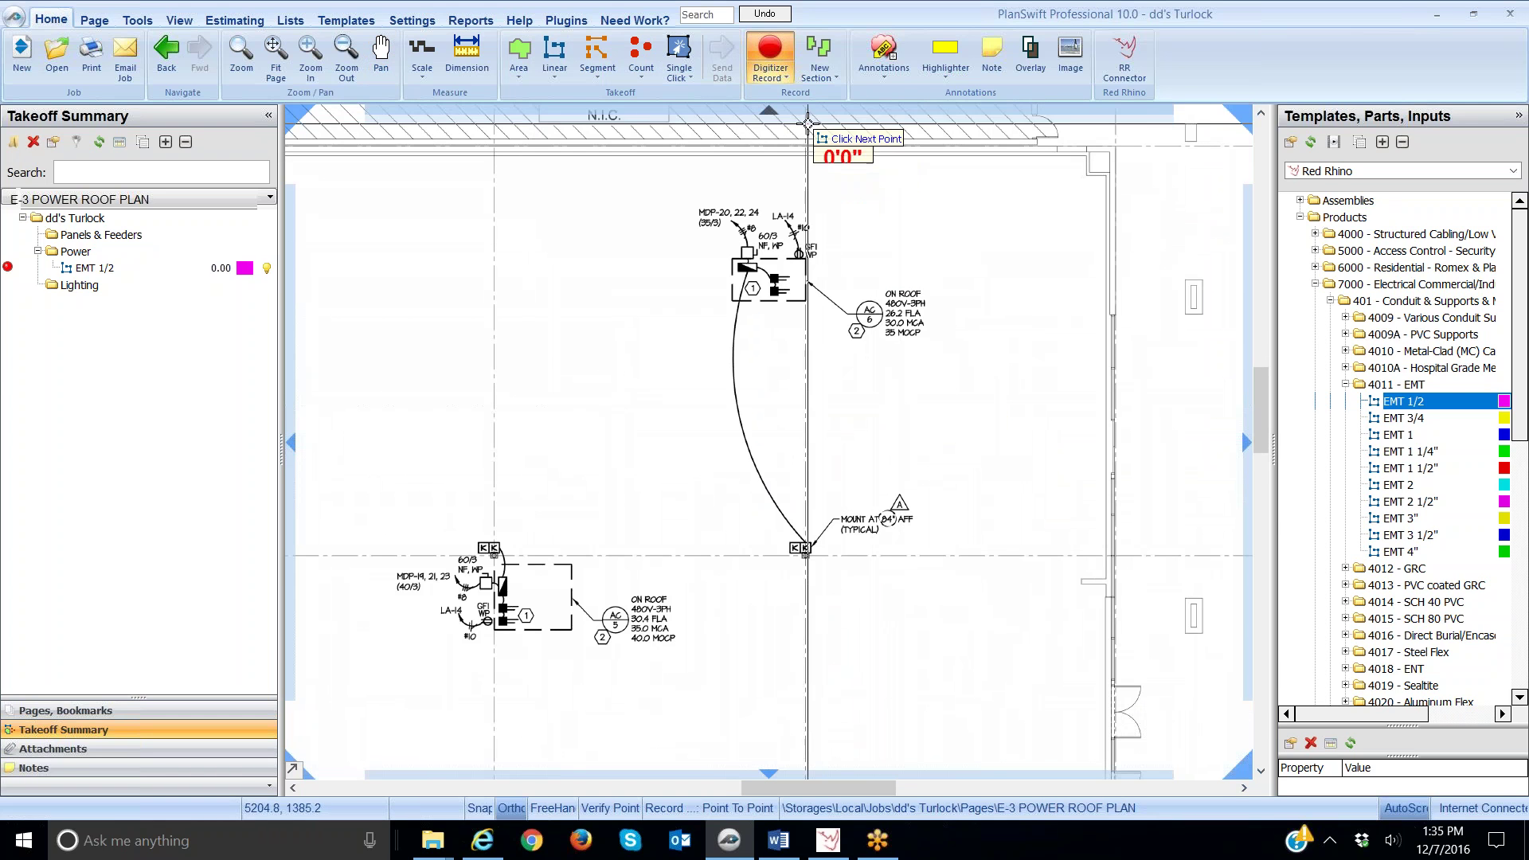
left_click(783, 77)
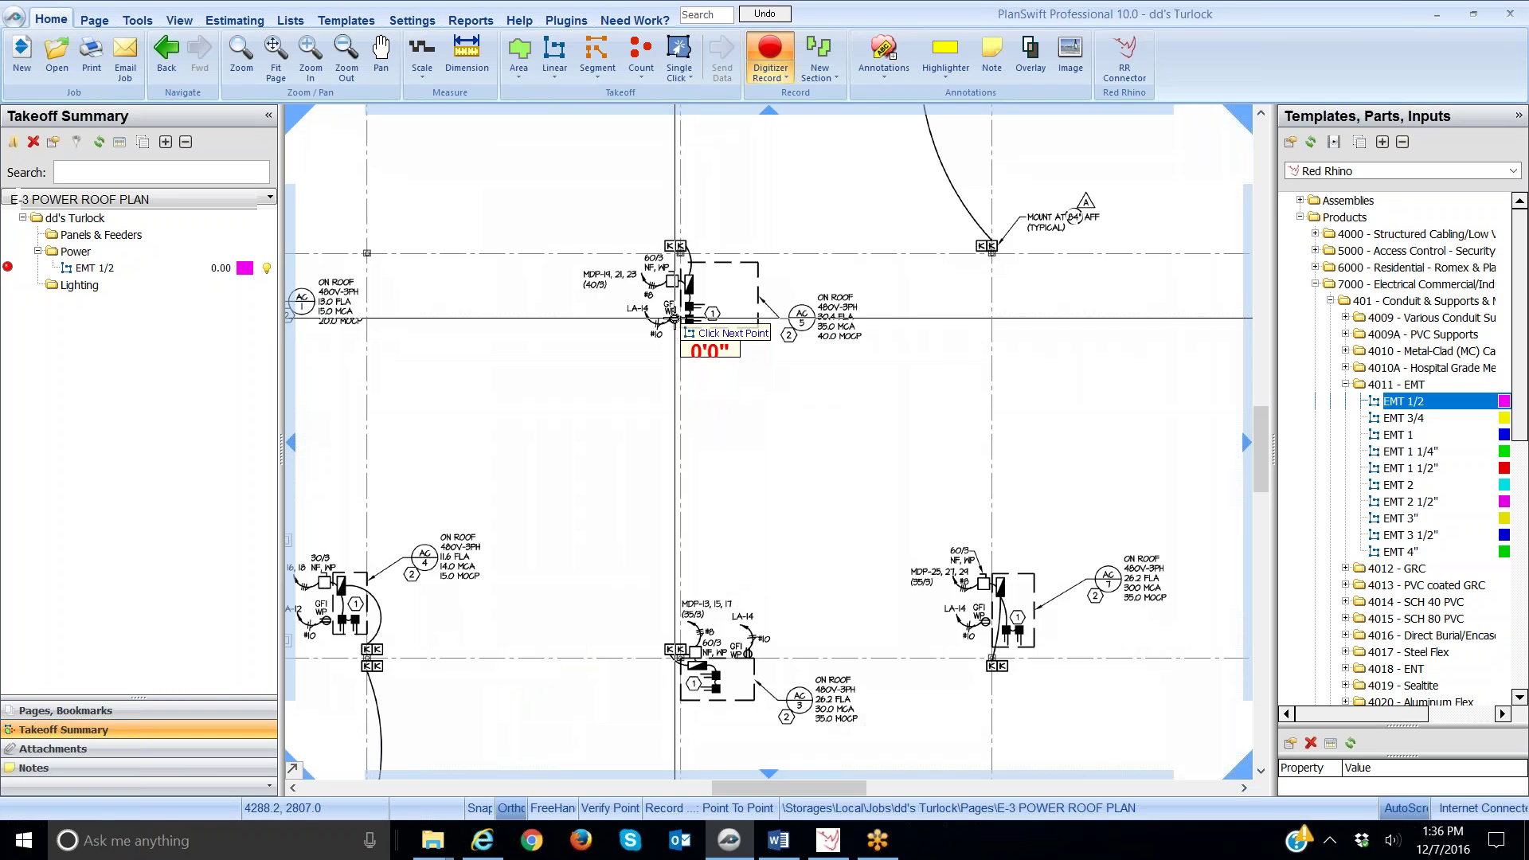
Step: Trace the 1/2" EMT run from MDP-14 past MDP-25 and MDP-13 to the lower-left unit
left_click(674, 319)
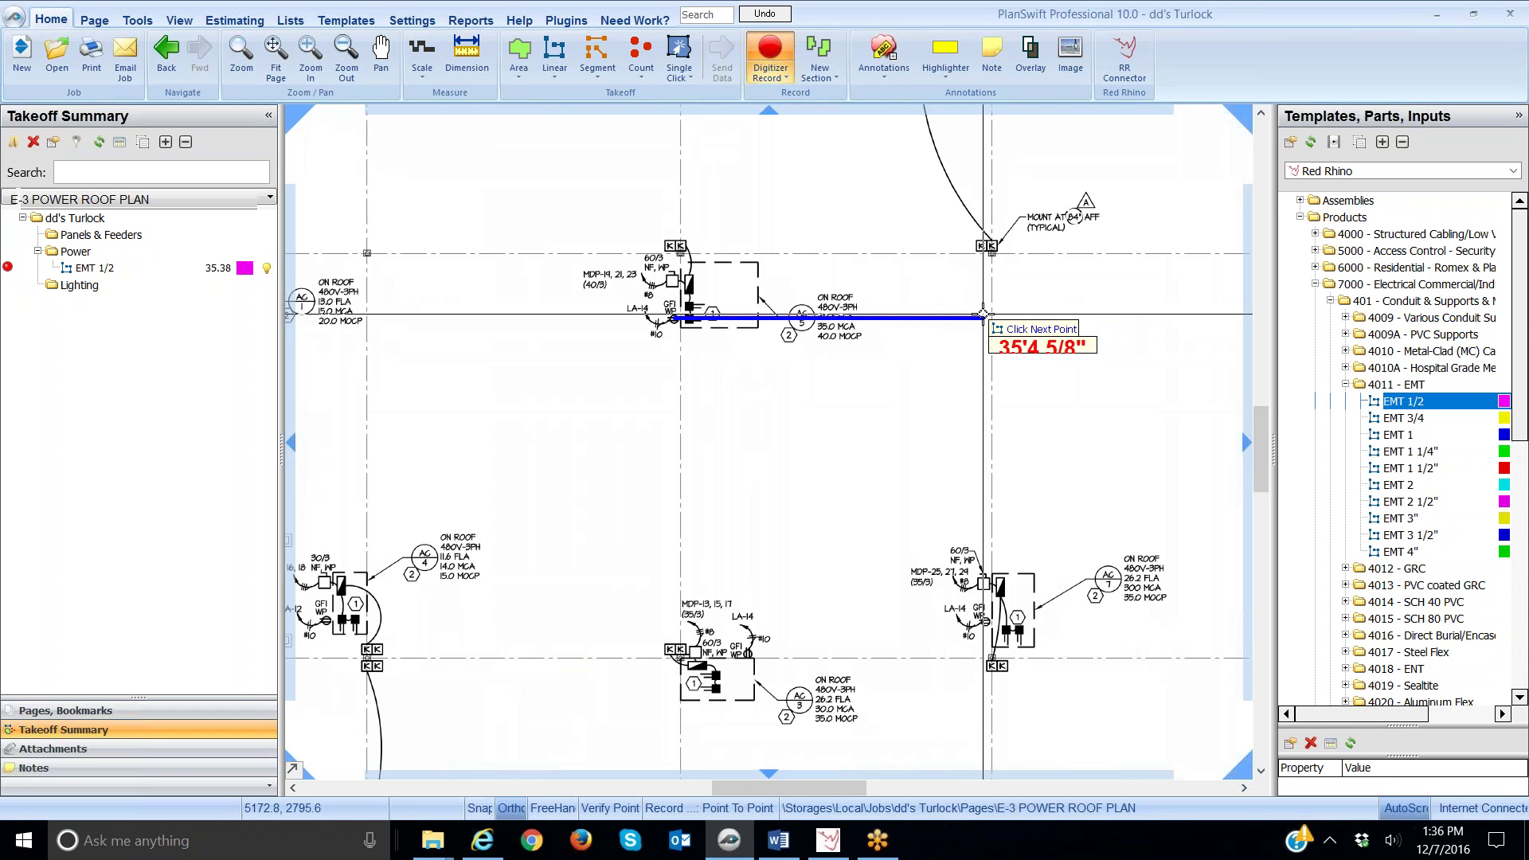
left_click(983, 314)
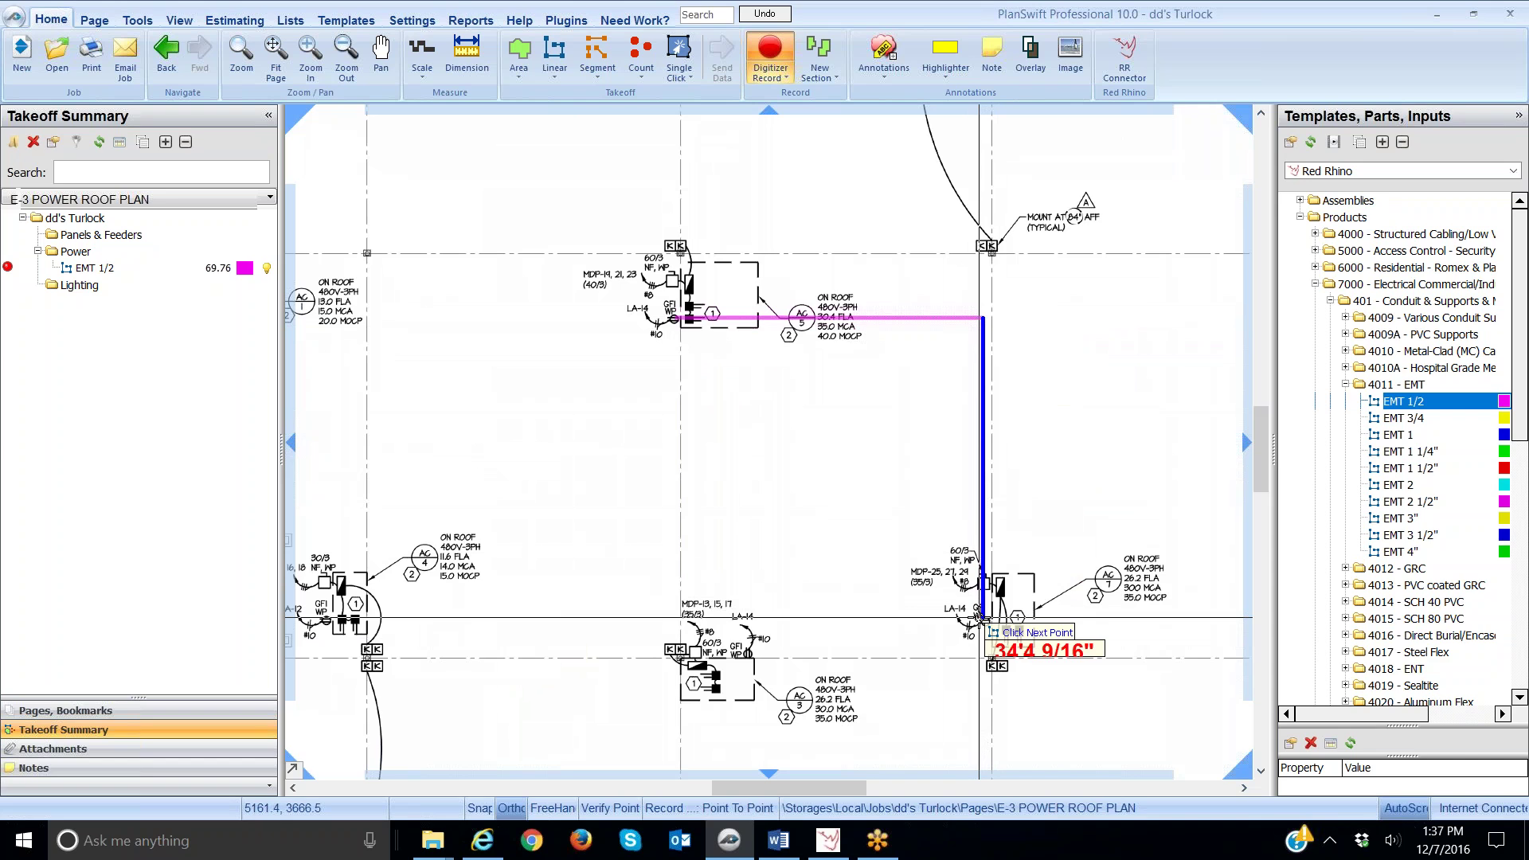
left_click(981, 617)
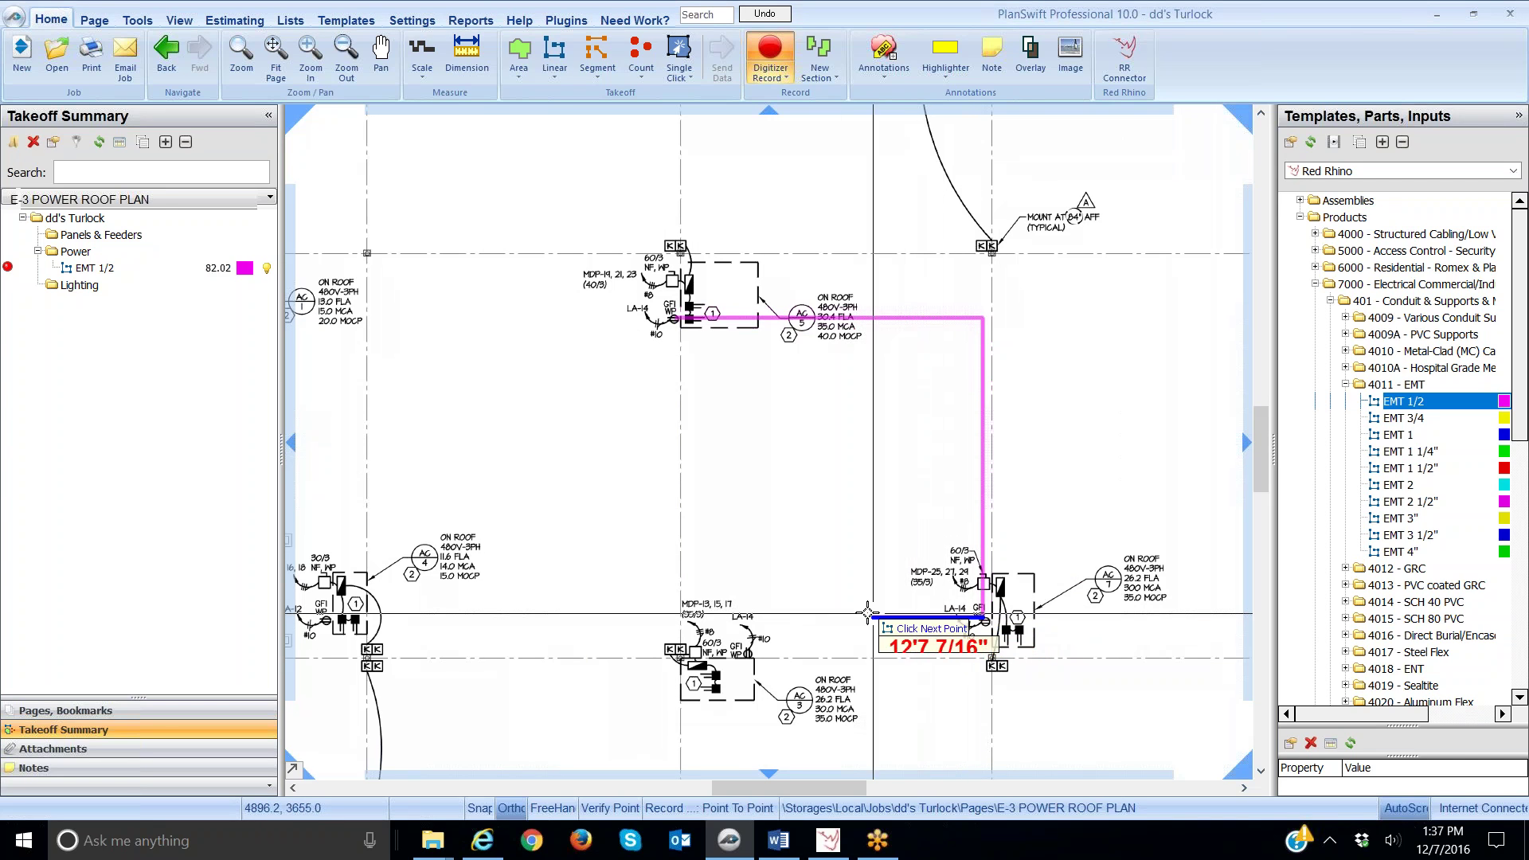
left_click(747, 616)
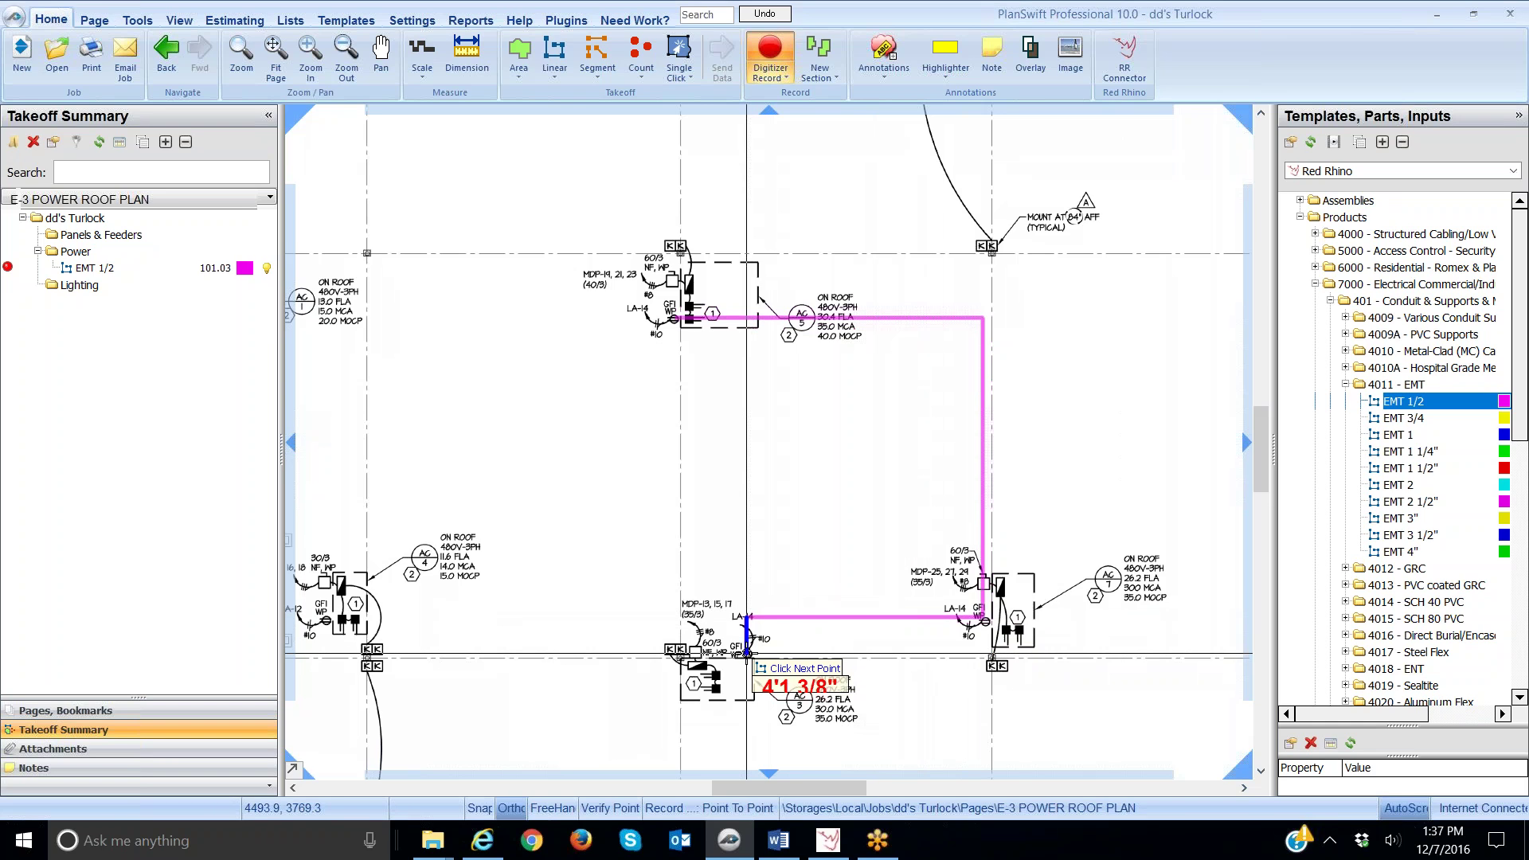
left_click(746, 654)
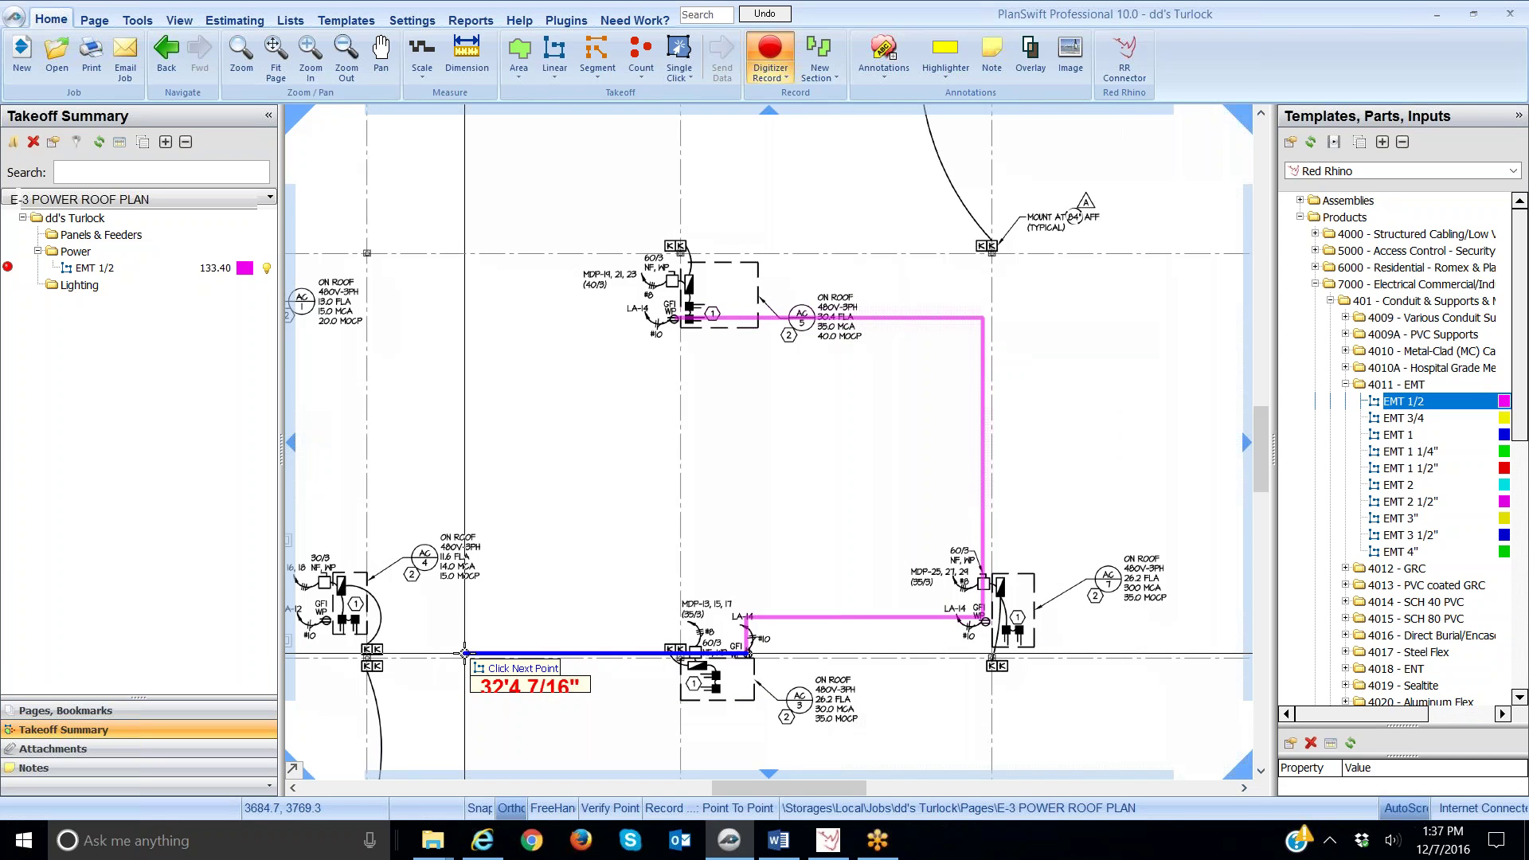
left_click_drag(464, 652, 485, 342)
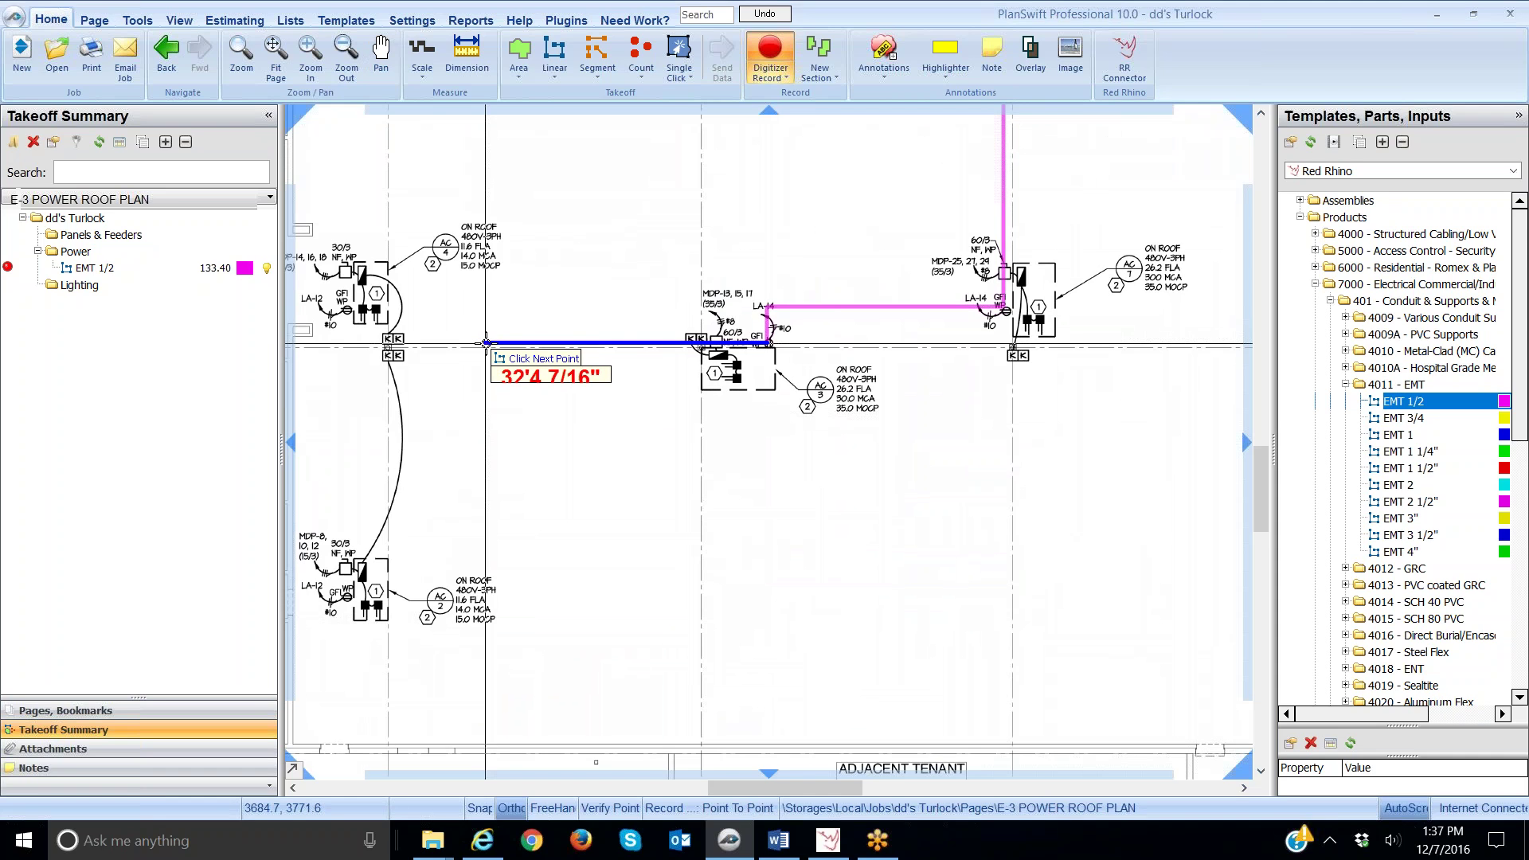
left_click(485, 344)
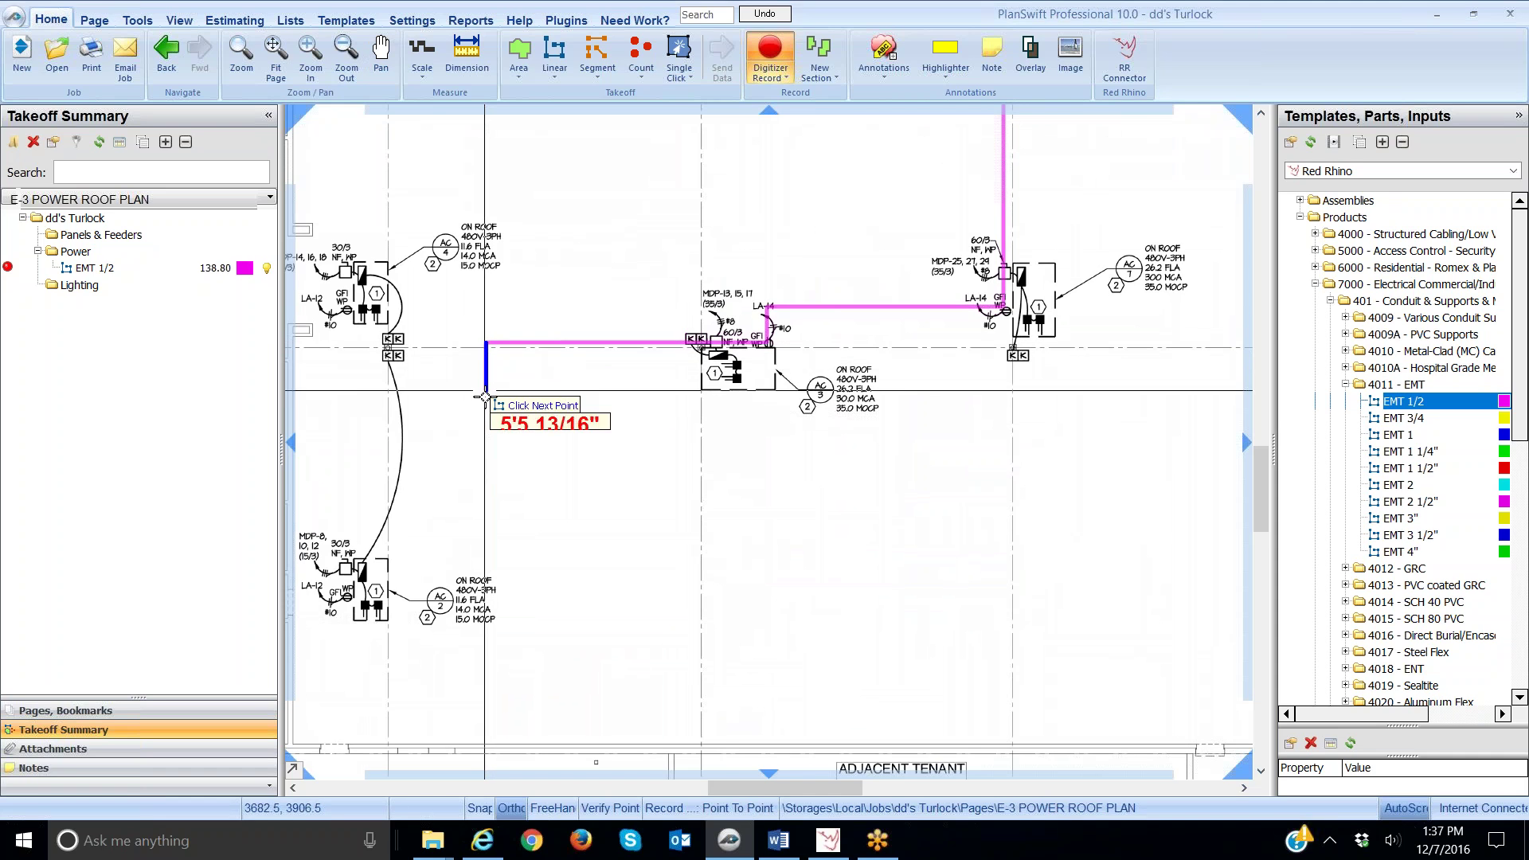
left_click(491, 529)
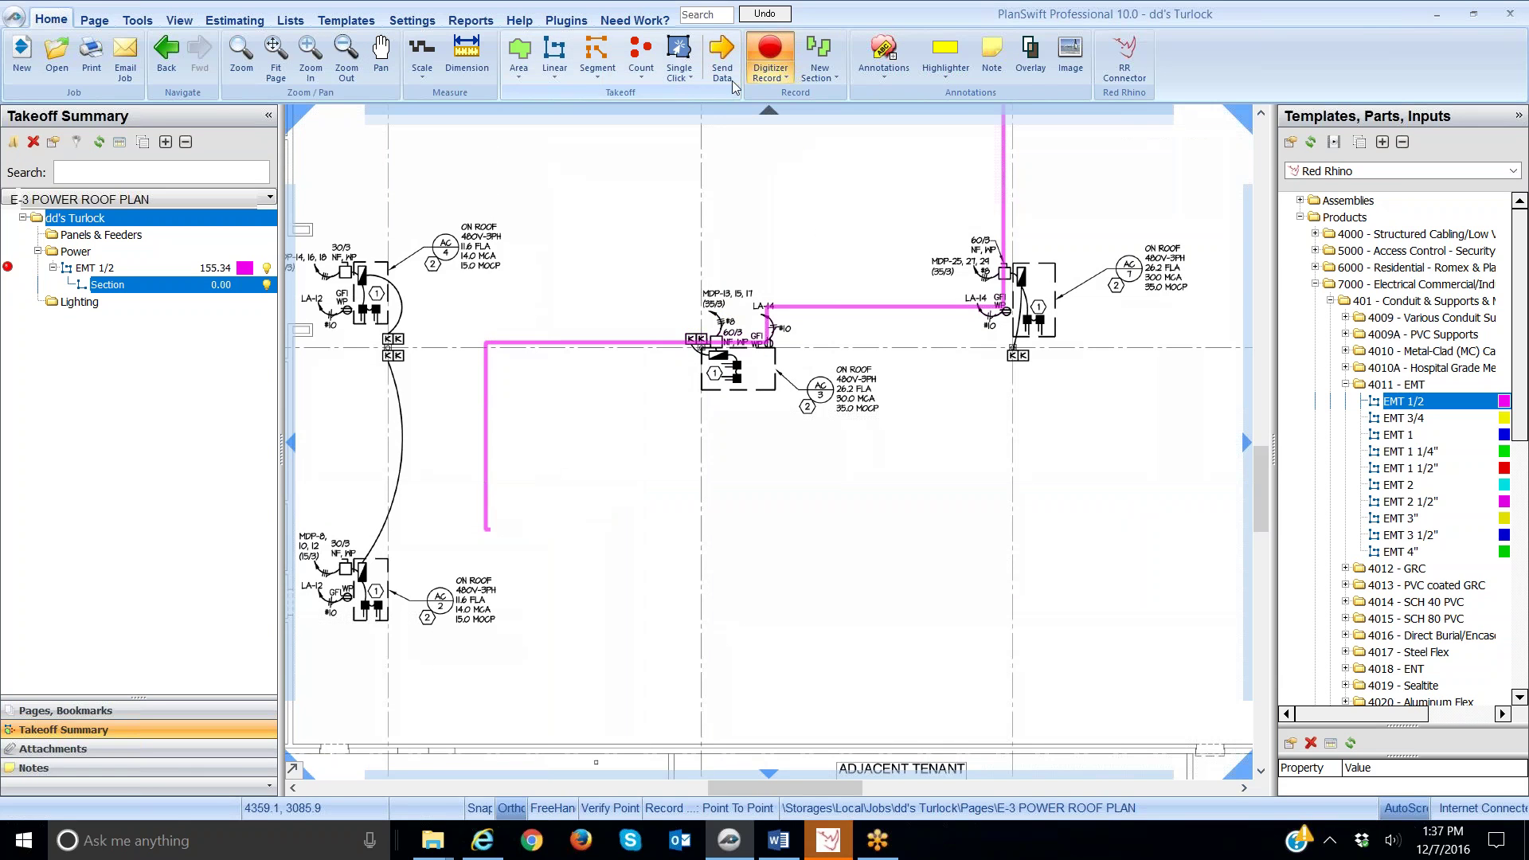
Step: Stop recording, view the whole run, and select EMT 1/2 at 155.34 FT
left_click(770, 52)
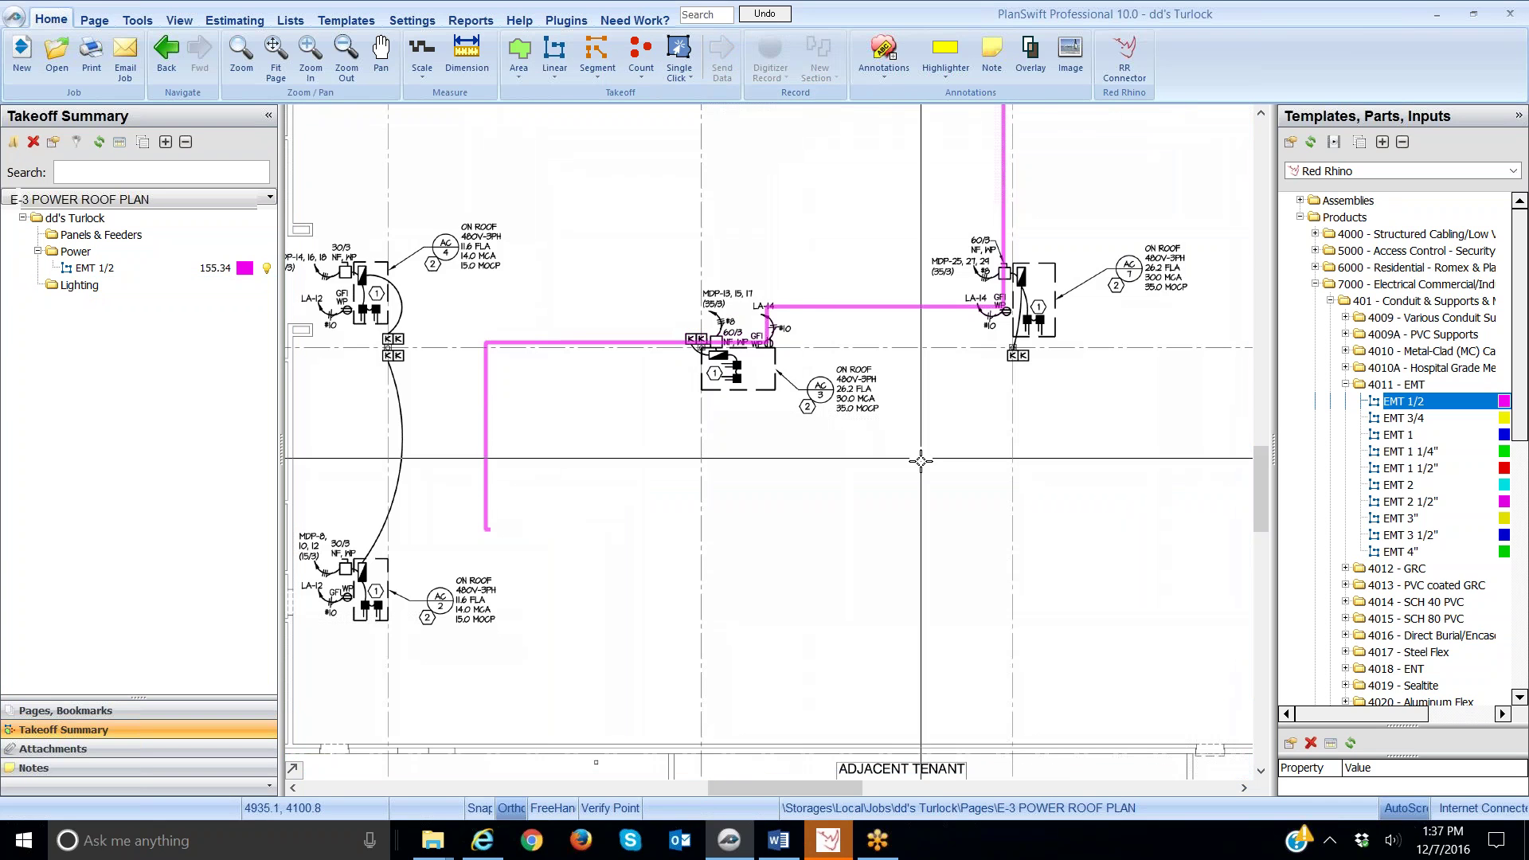
left_click_drag(1014, 480, 1012, 488)
left_click_drag(908, 479, 909, 608)
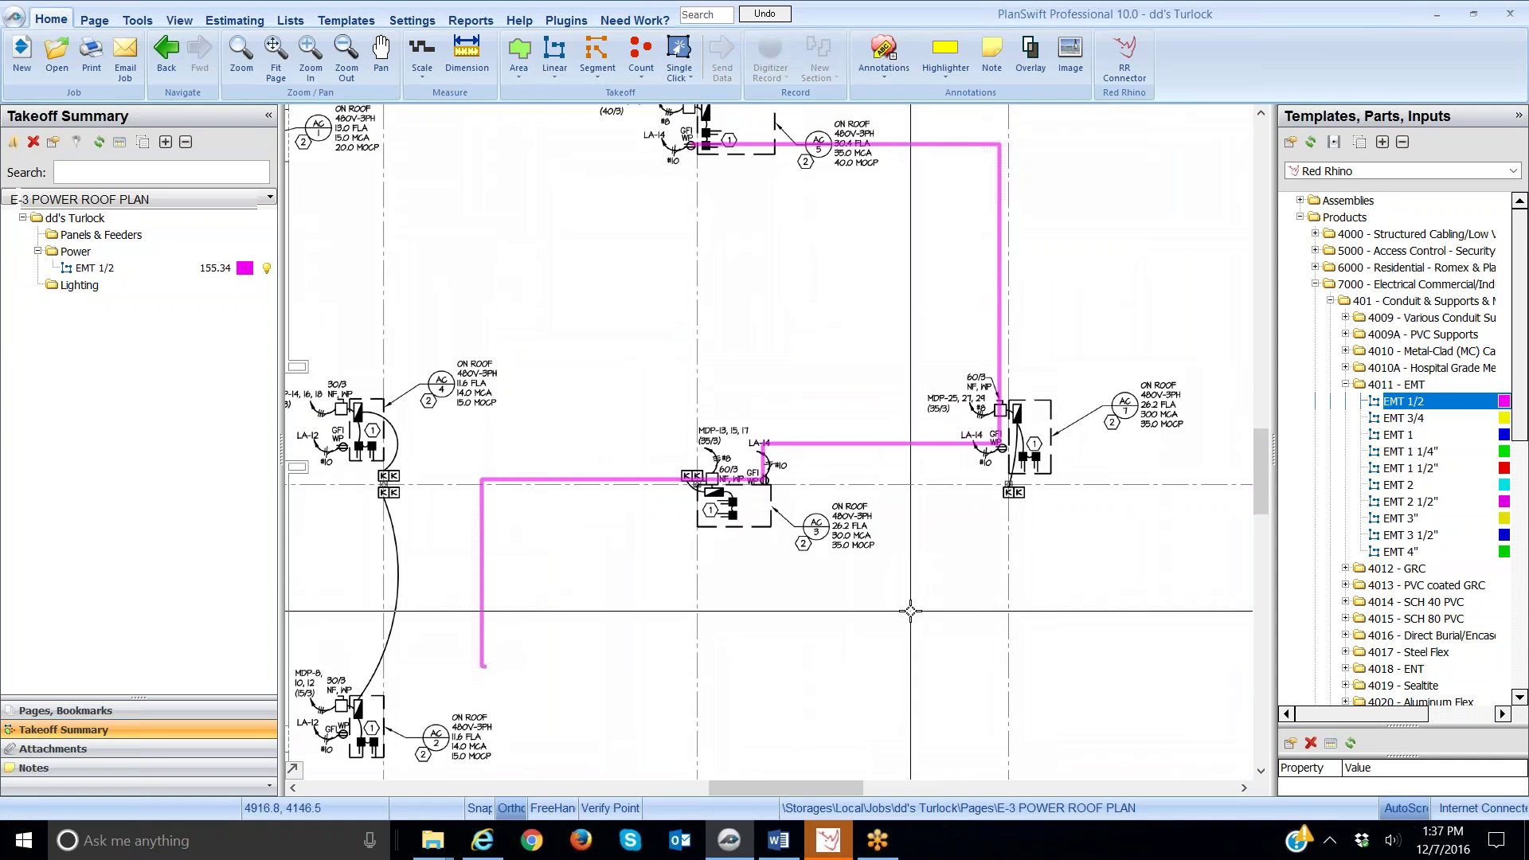
left_click(79, 285)
left_click(108, 268)
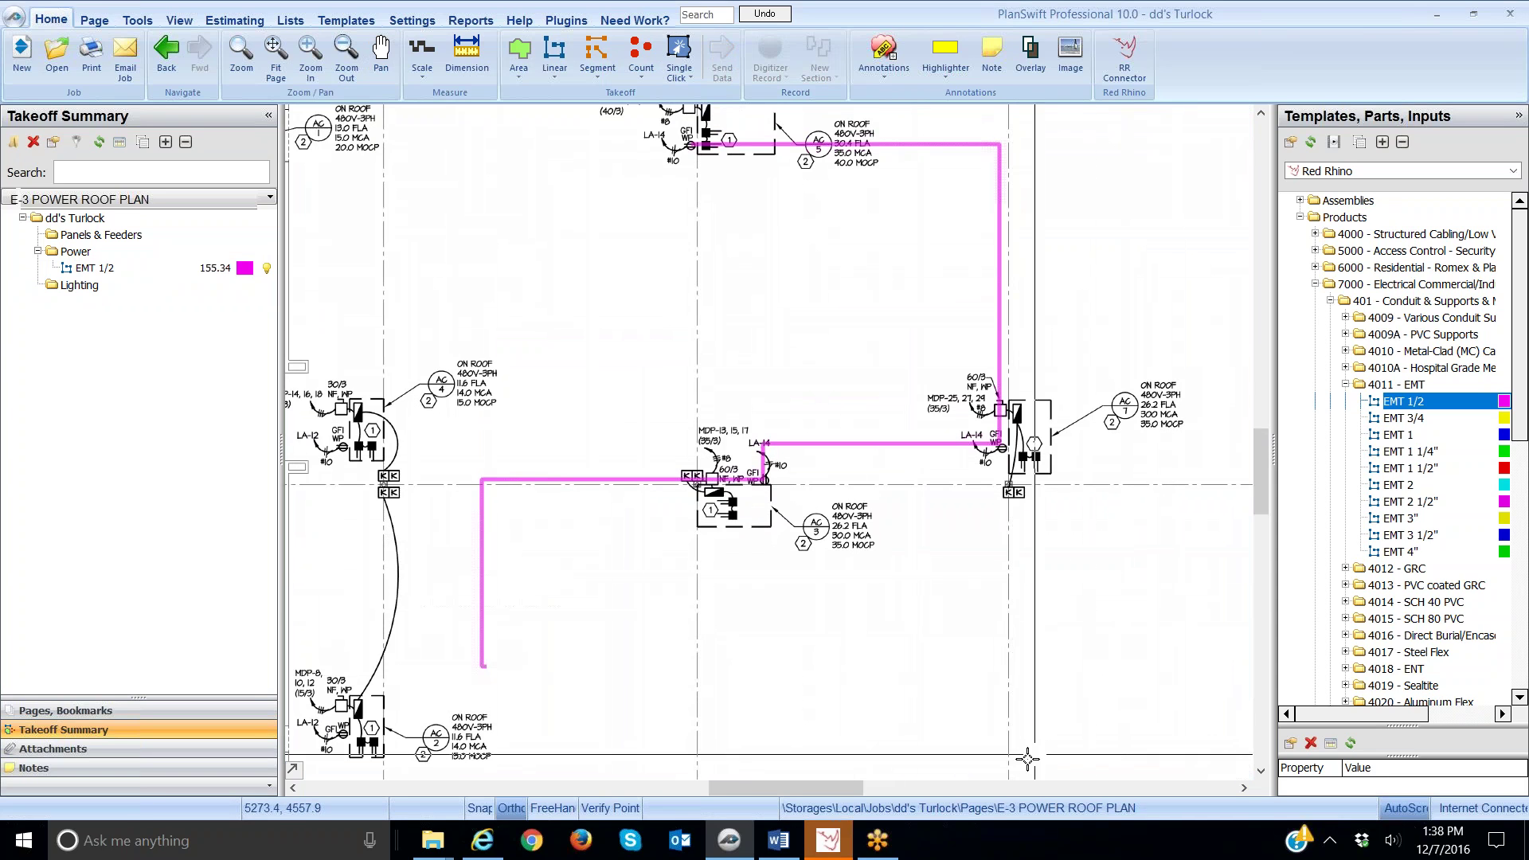
mouse_move(832, 852)
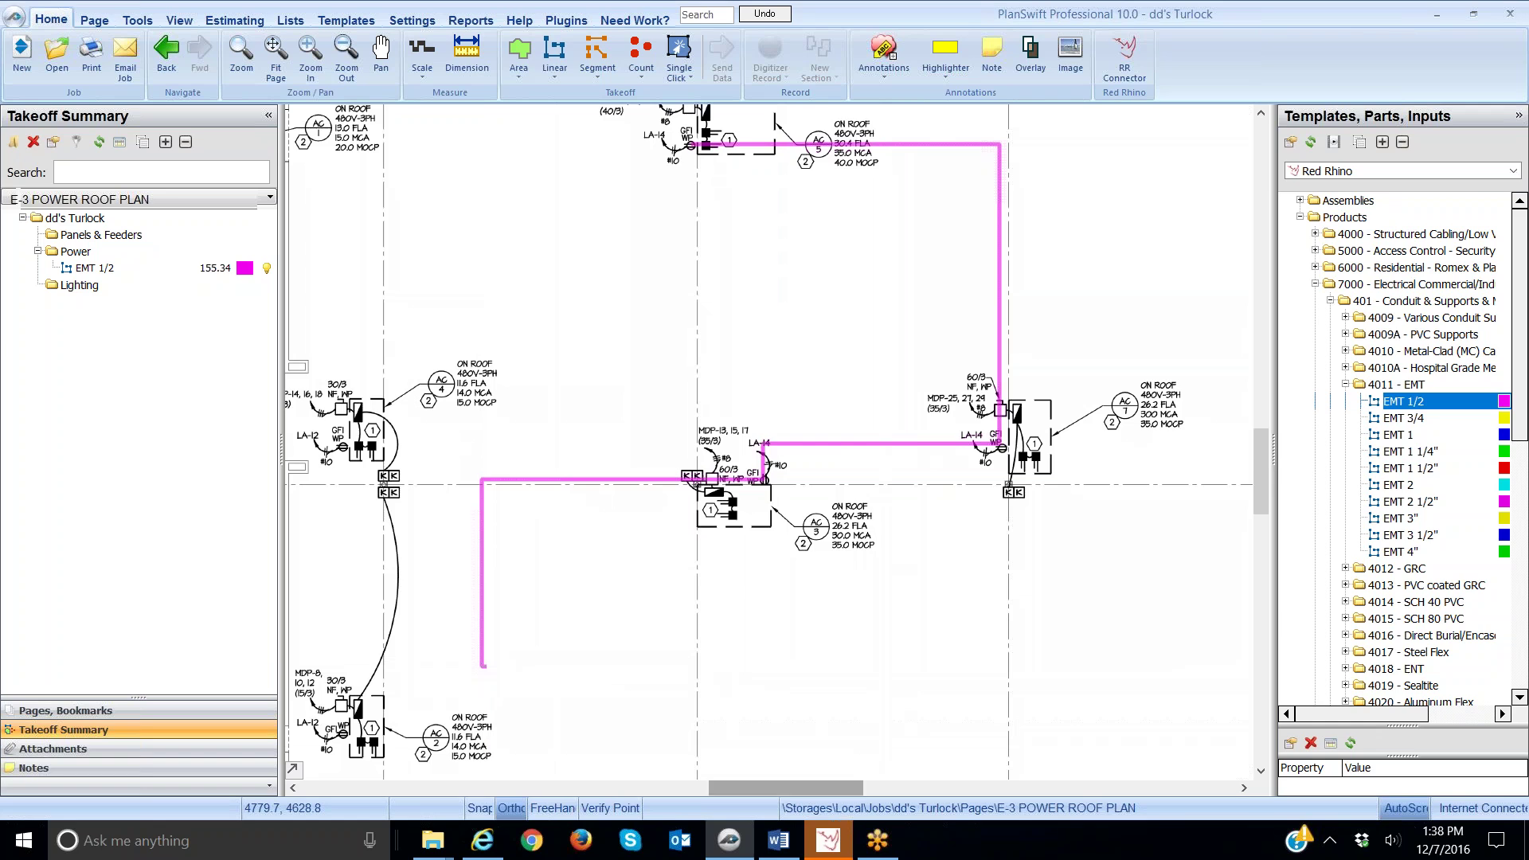
Step: Reopen the Conduit Wizard and set Exposed +20 application with 3 runs
left_click(830, 844)
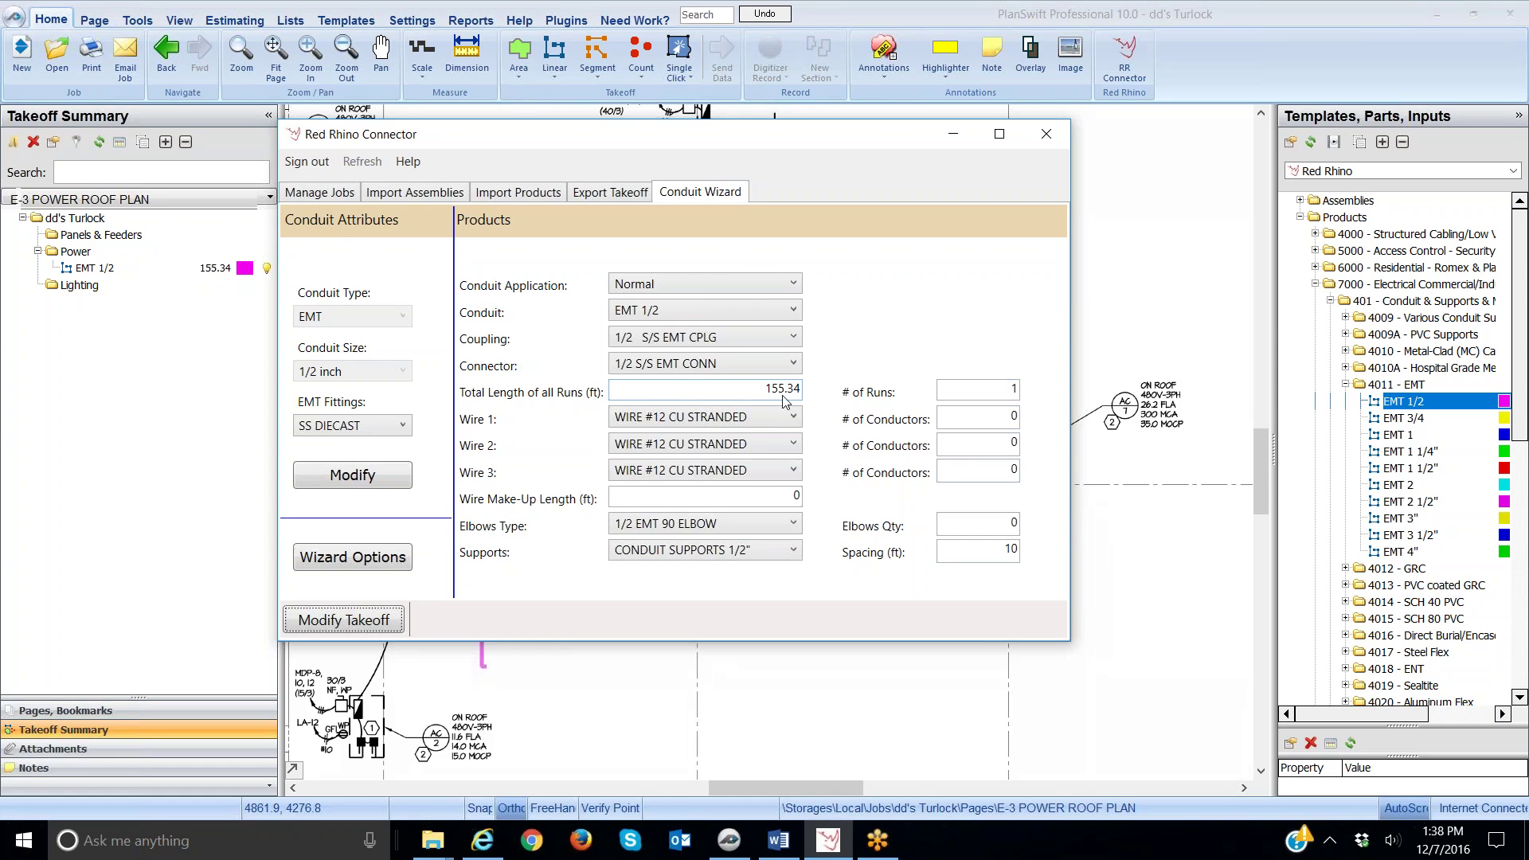
left_click(677, 287)
left_click(675, 344)
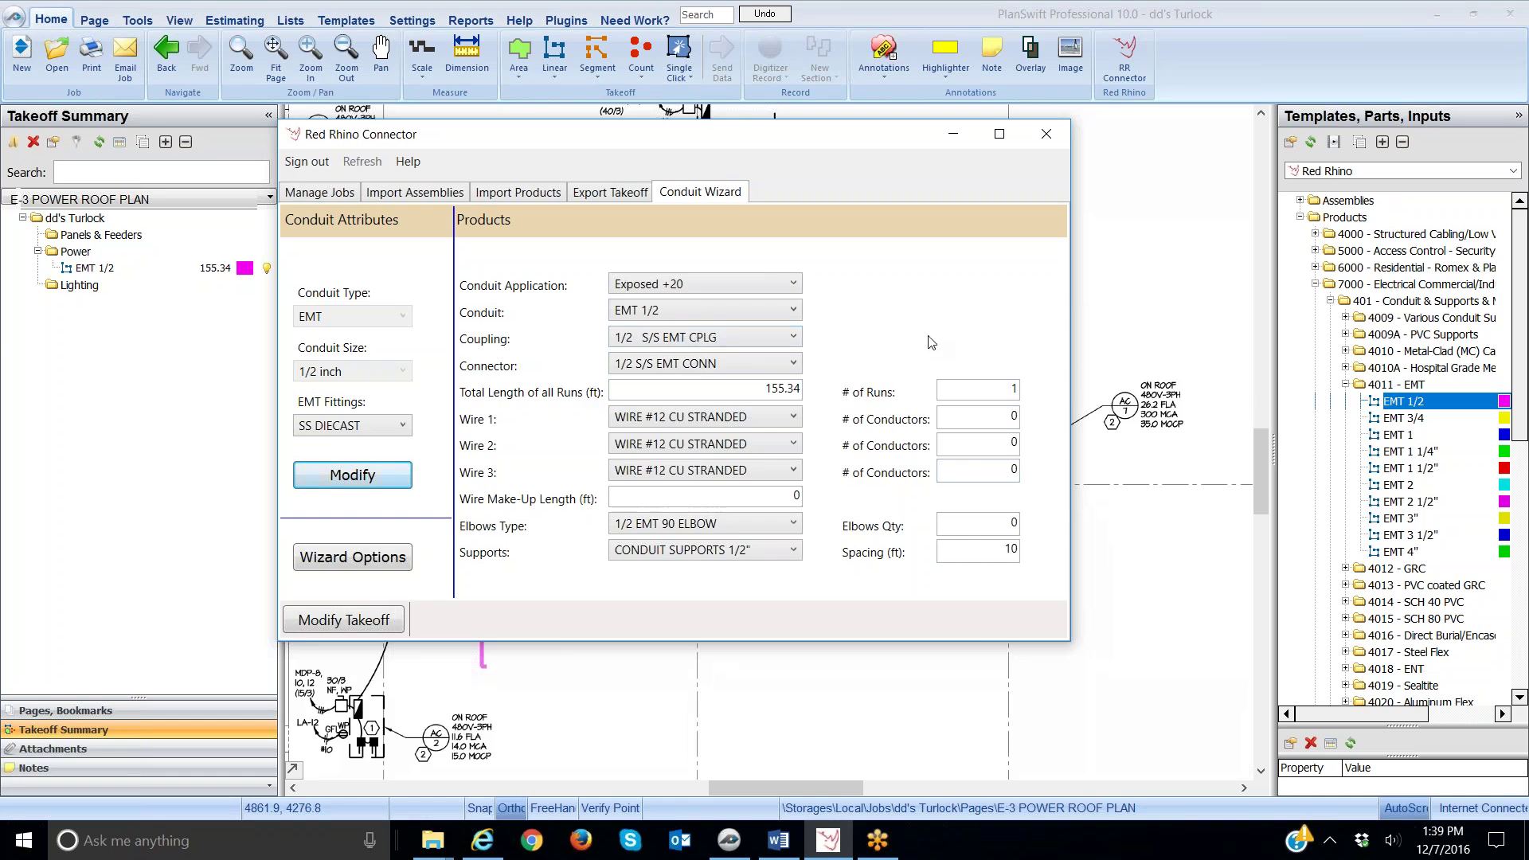
double_click(1014, 397)
type("3")
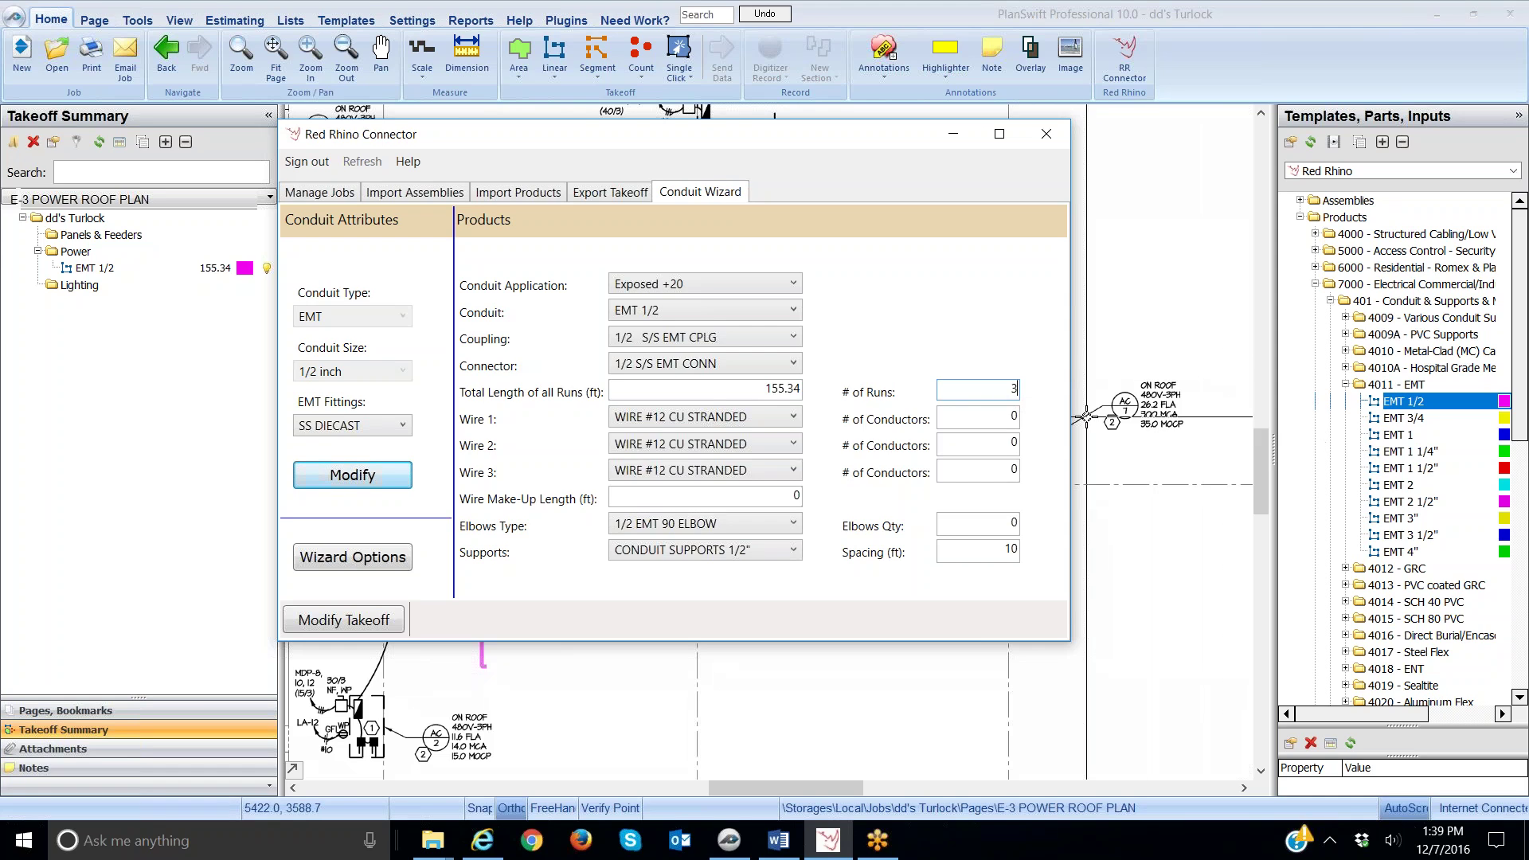
left_click(1328, 454)
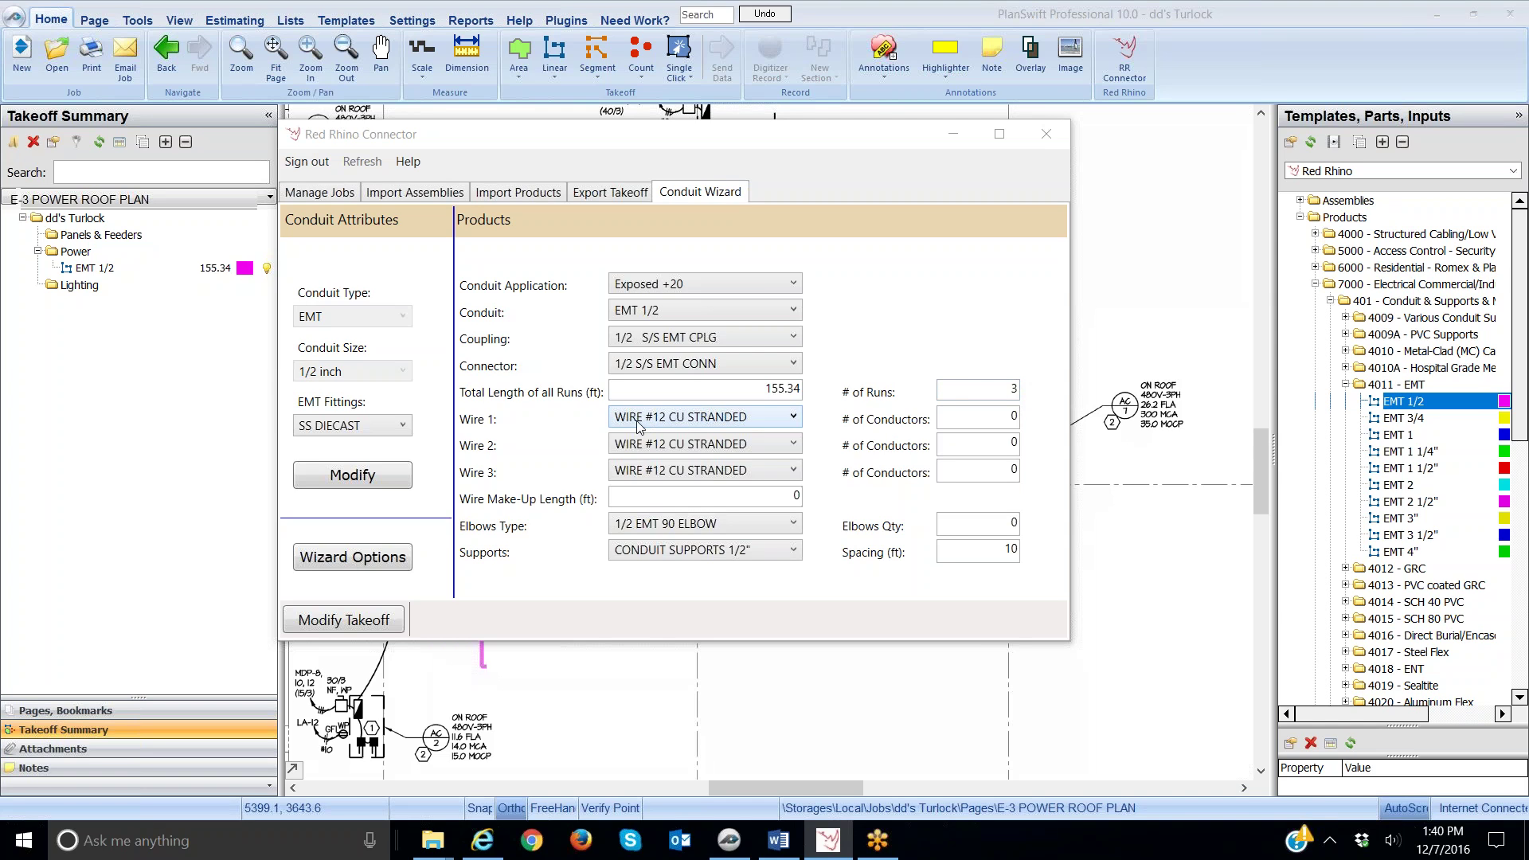
Step: Choose WIRE #12 CU STRANDED for Wire 1 with 3 conductors
left_click(790, 419)
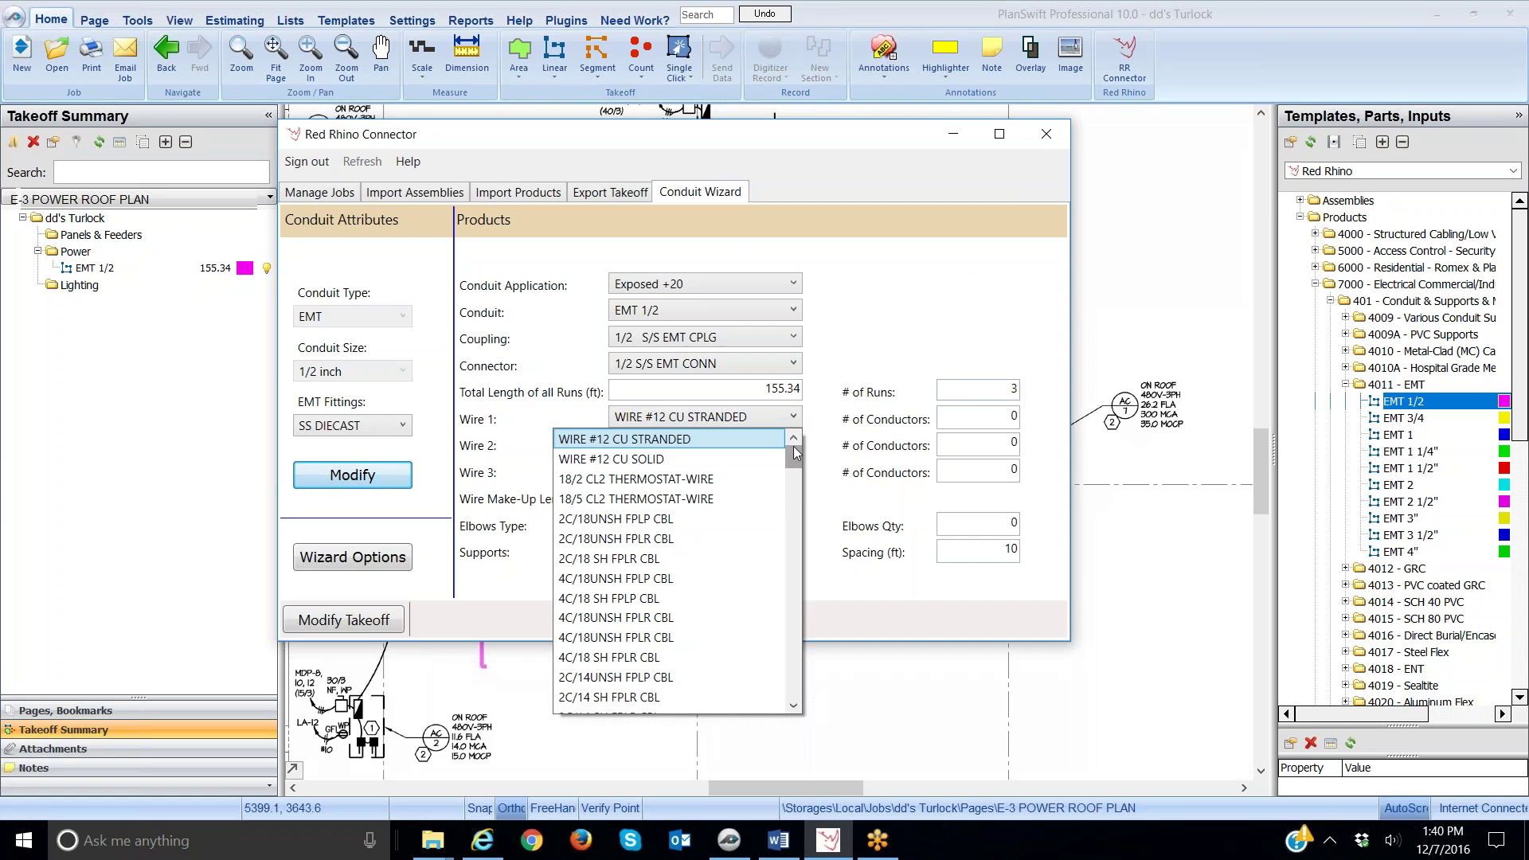
mouse_move(795, 449)
left_mouse_down()
mouse_move(789, 473)
mouse_move(793, 446)
left_mouse_up()
left_click(771, 441)
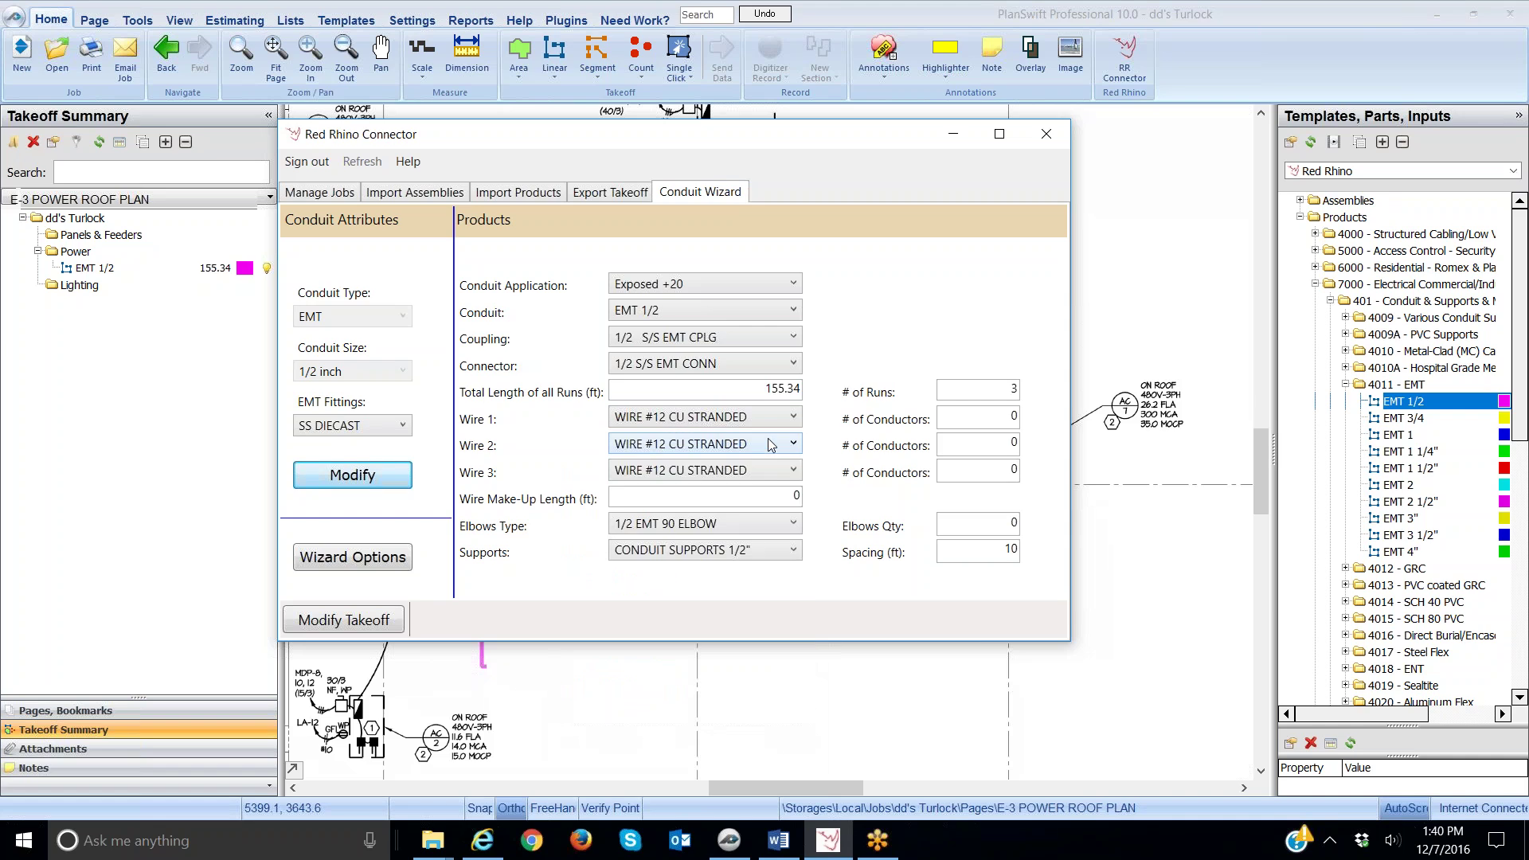
double_click(1013, 422)
type("3")
Step: Select the EMT 1/2 takeoff and apply the wizard settings with Modify Takeoff
left_click(80, 271)
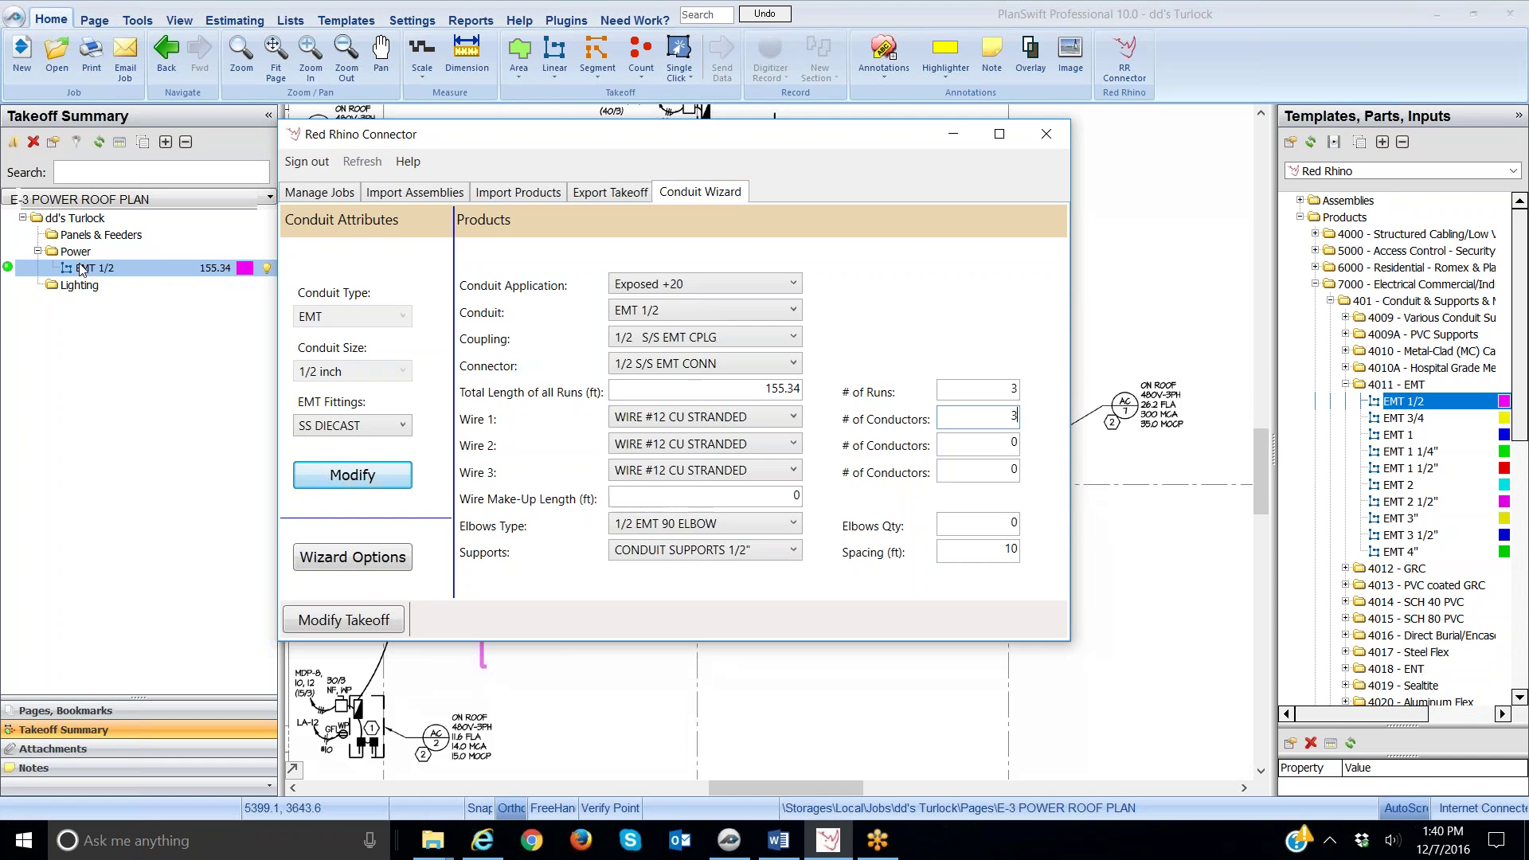
left_click(354, 628)
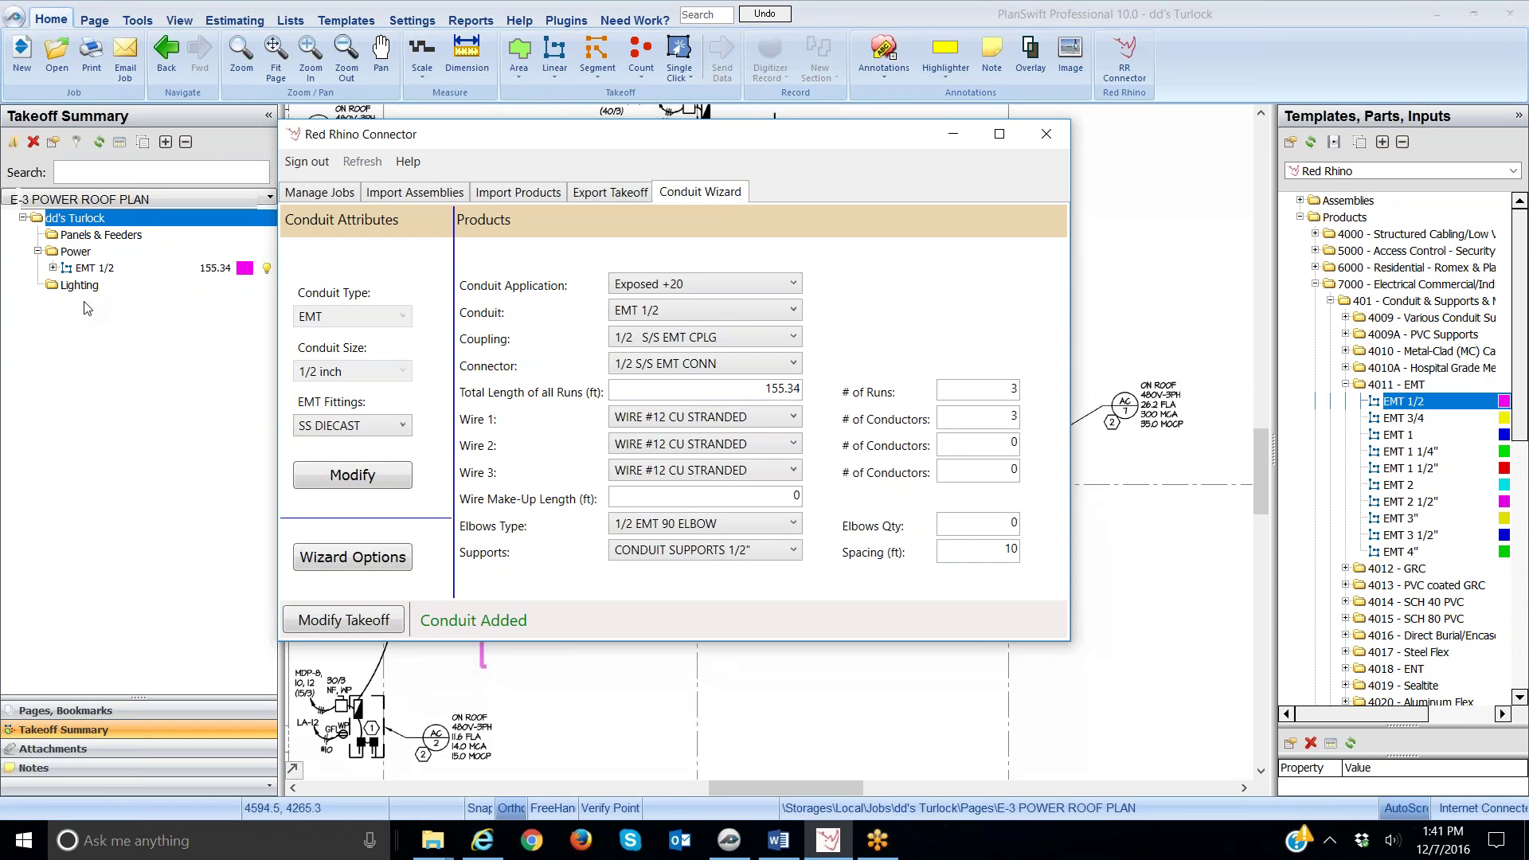
Step: Hide the connector window and expand EMT 1/2 to list its couplings, connectors, supports and #12 wire
left_click(954, 140)
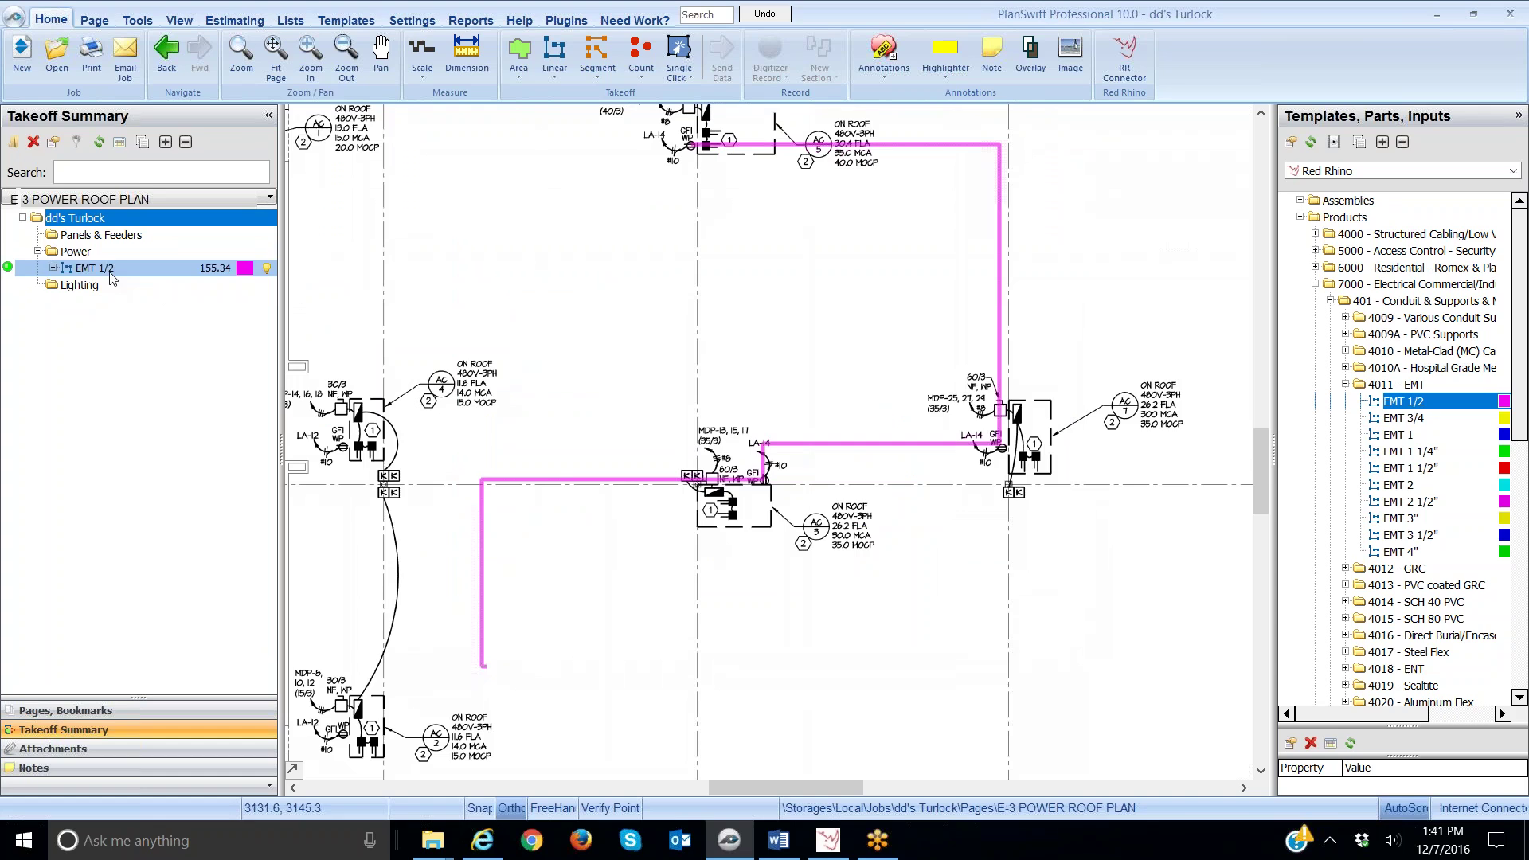
left_click(76, 268)
left_click(54, 268)
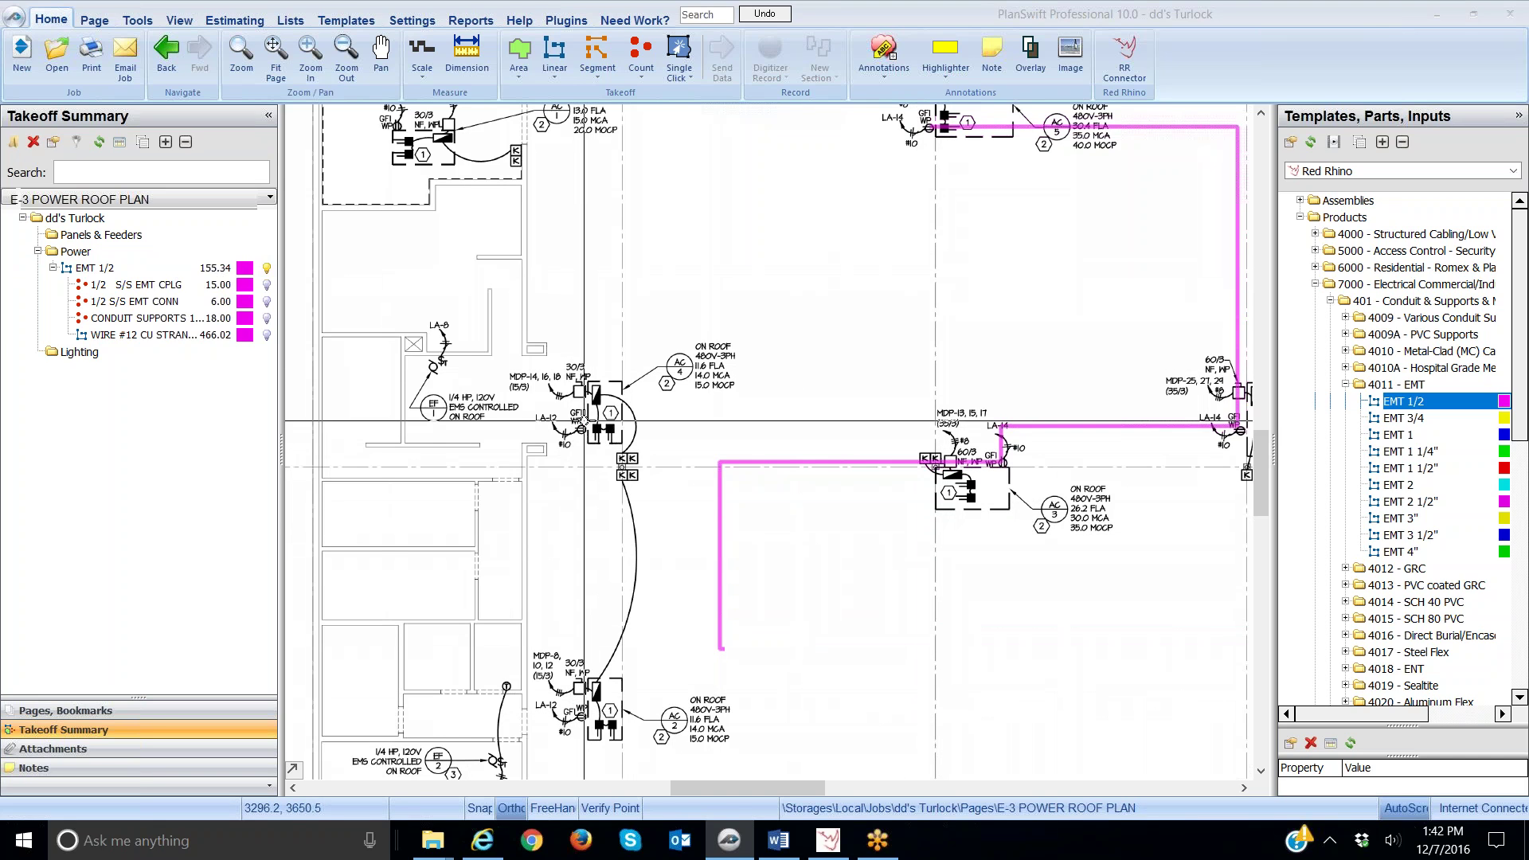
Step: Zoom the roof plan to the MDP-14 and MDP-8 rooftop units and select the EMT 1/2 takeoff
scroll(740, 446, "up", 2)
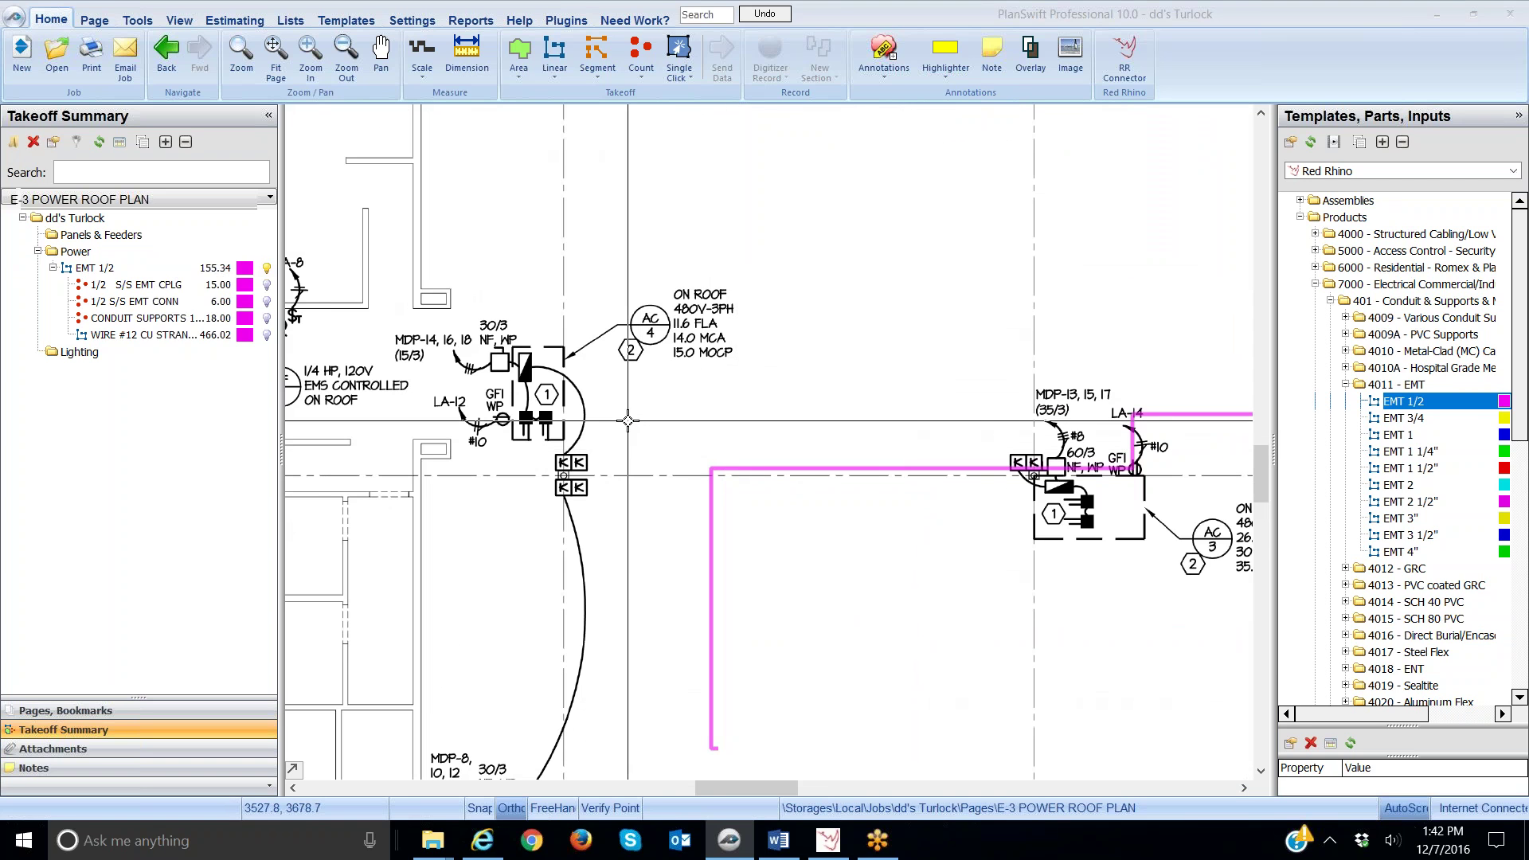
scroll(628, 421, "down", 2)
scroll(644, 255, "up", 2)
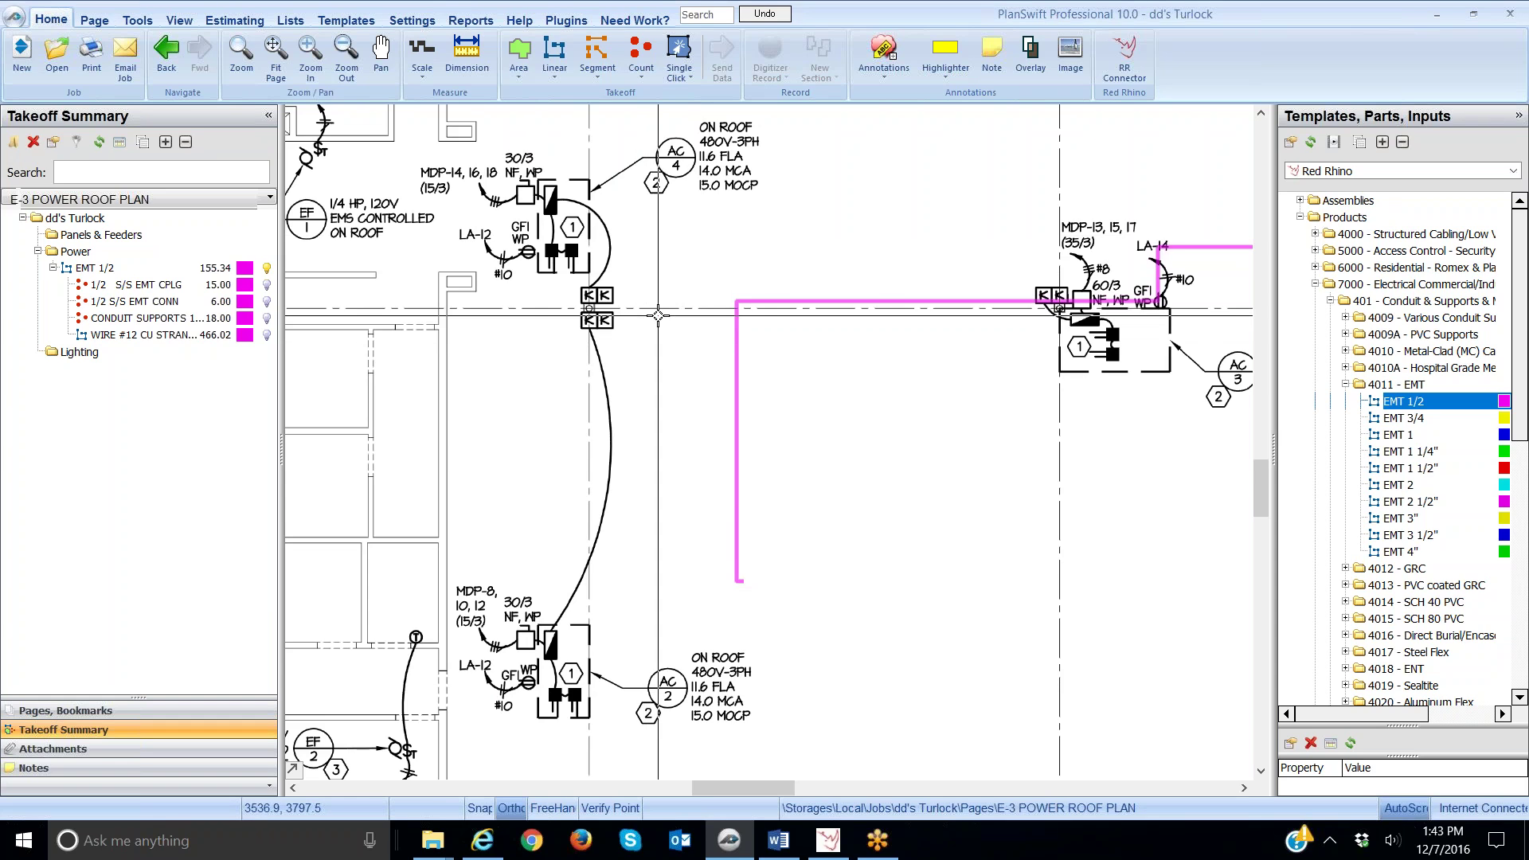
left_click(97, 272)
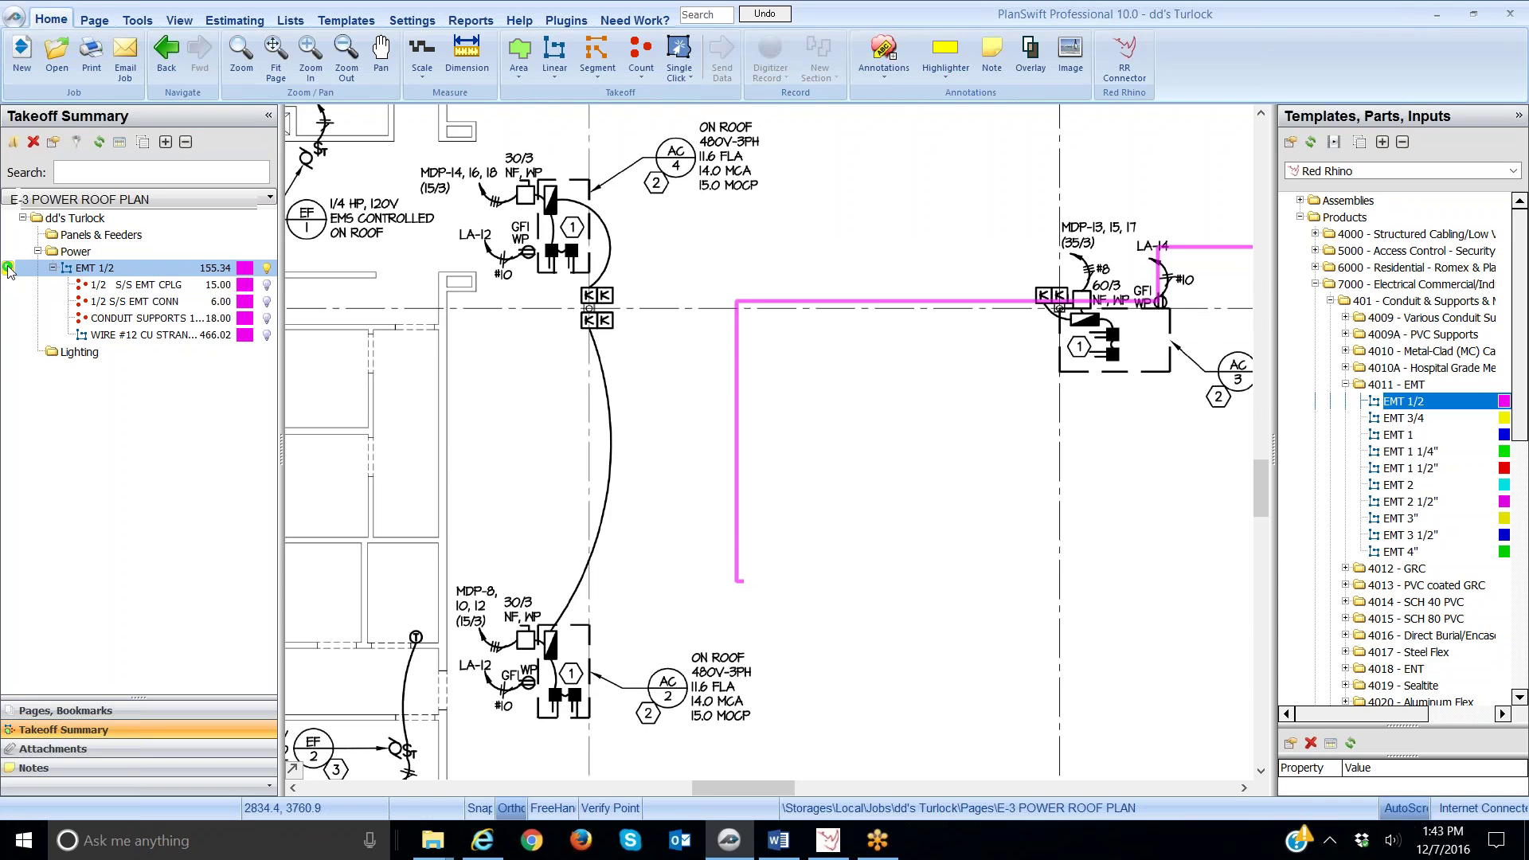
Step: Draw an EMT 1/2 run from the lower GFI up to the upper GFI, then right past the upper unit
left_click(8, 268)
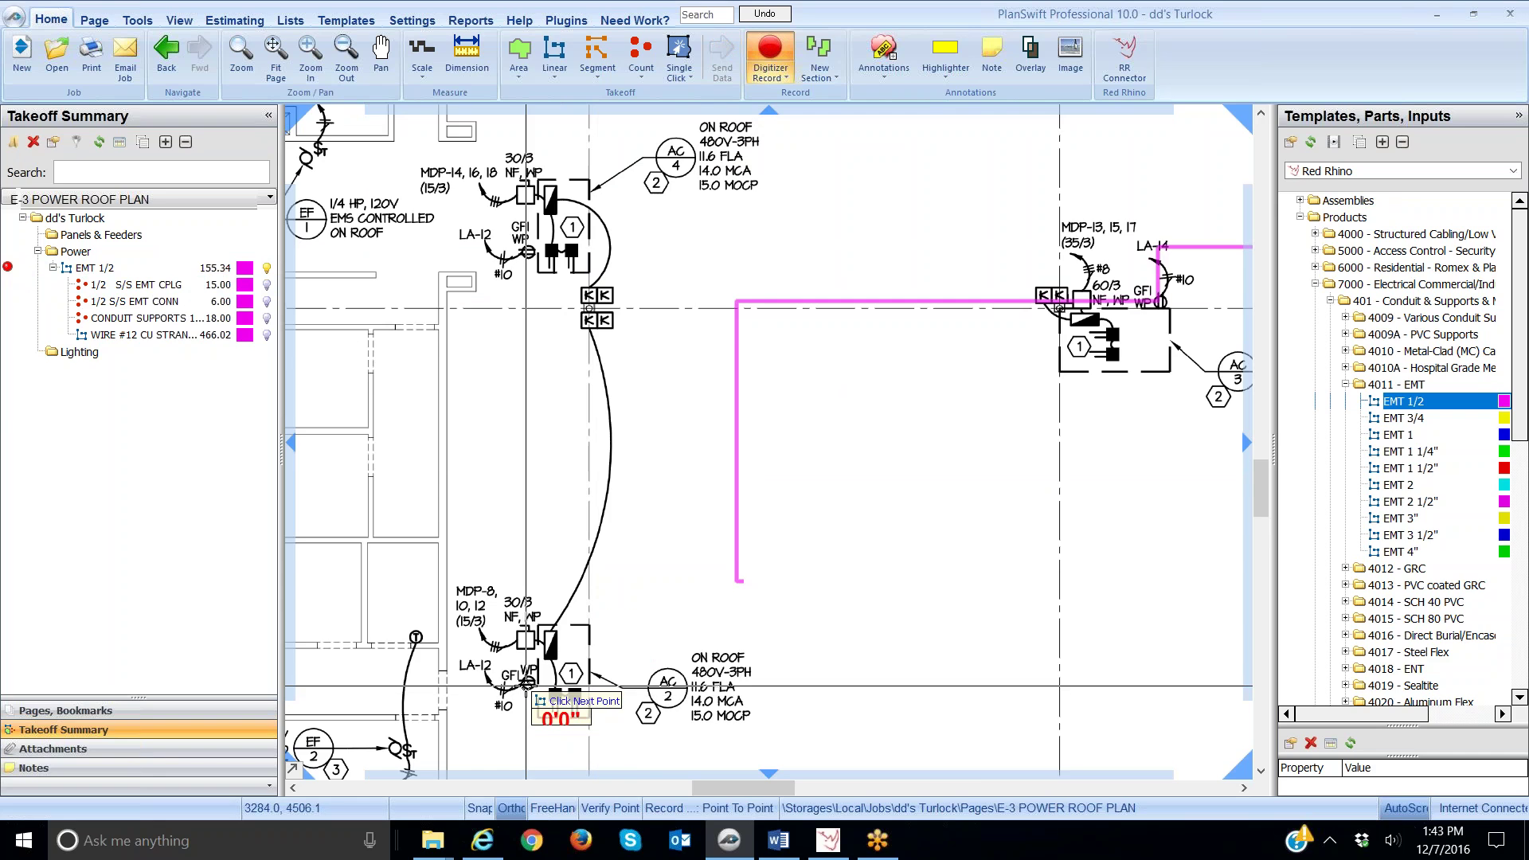
left_click(527, 683)
left_click(527, 250)
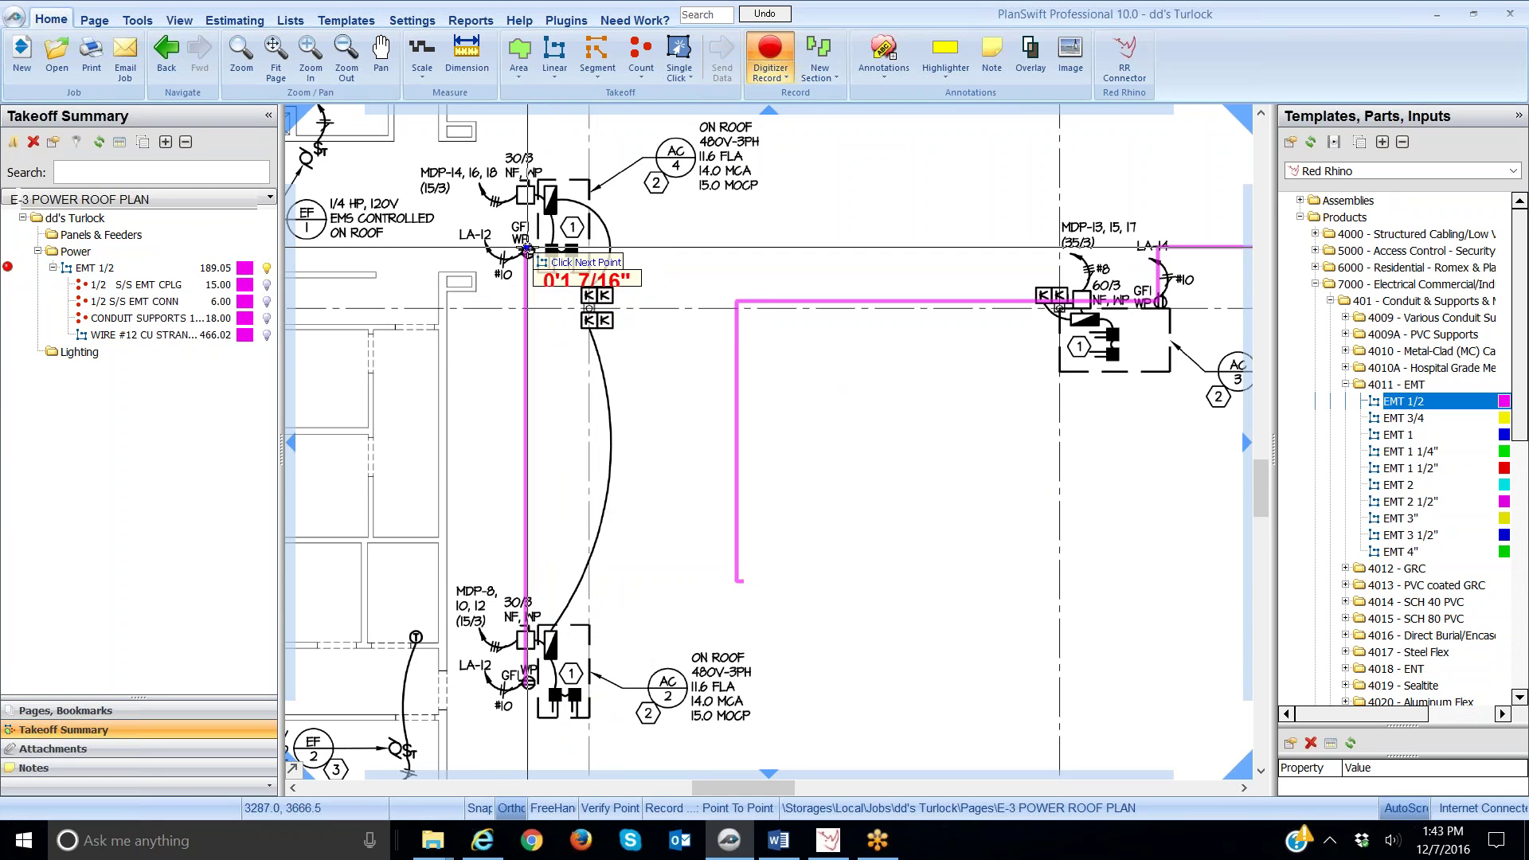
left_click(722, 247)
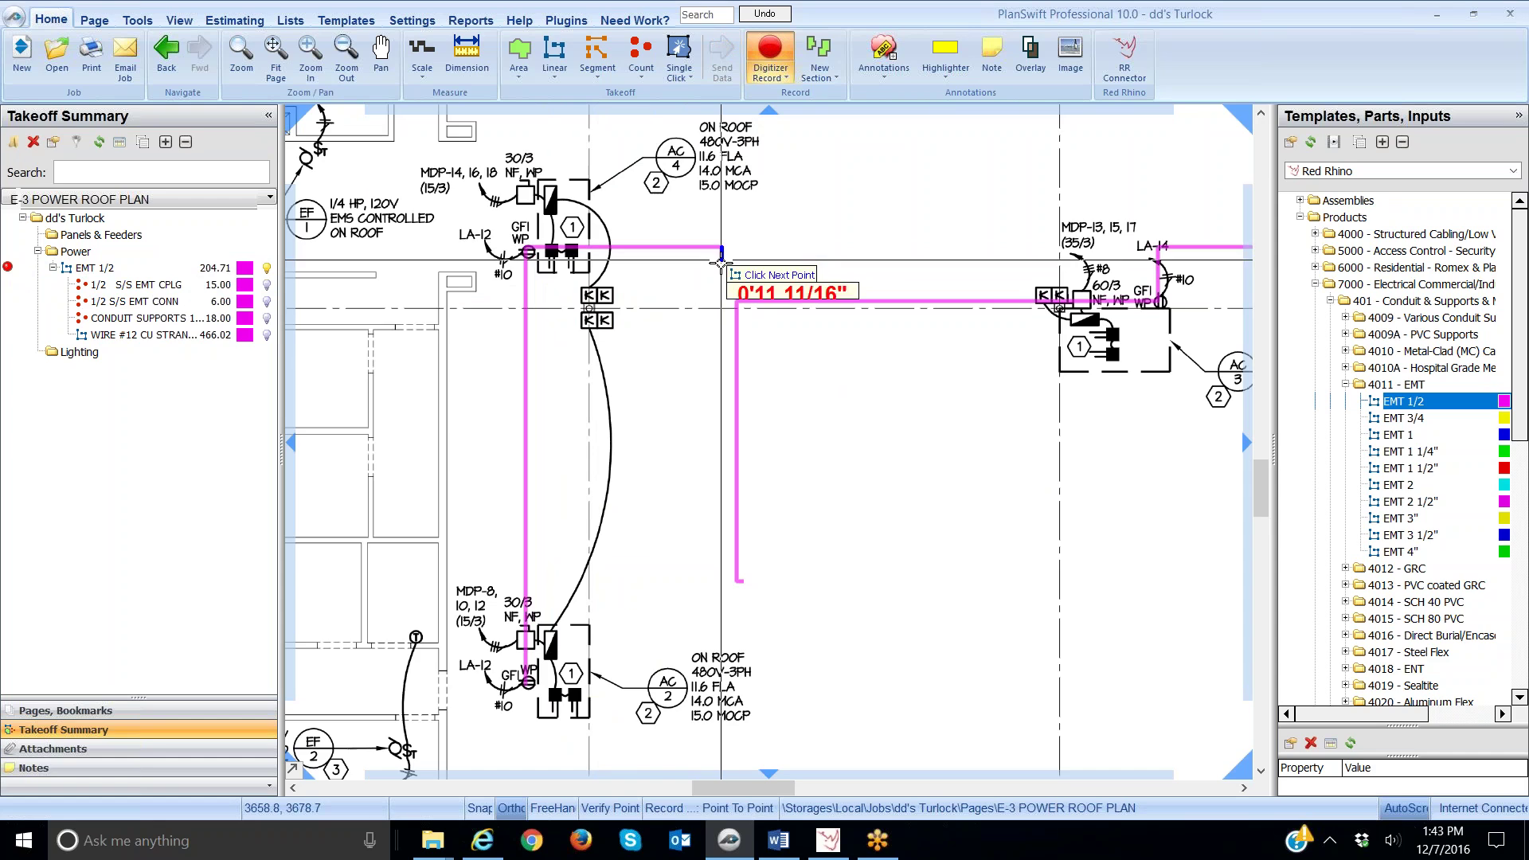
right_click(714, 578)
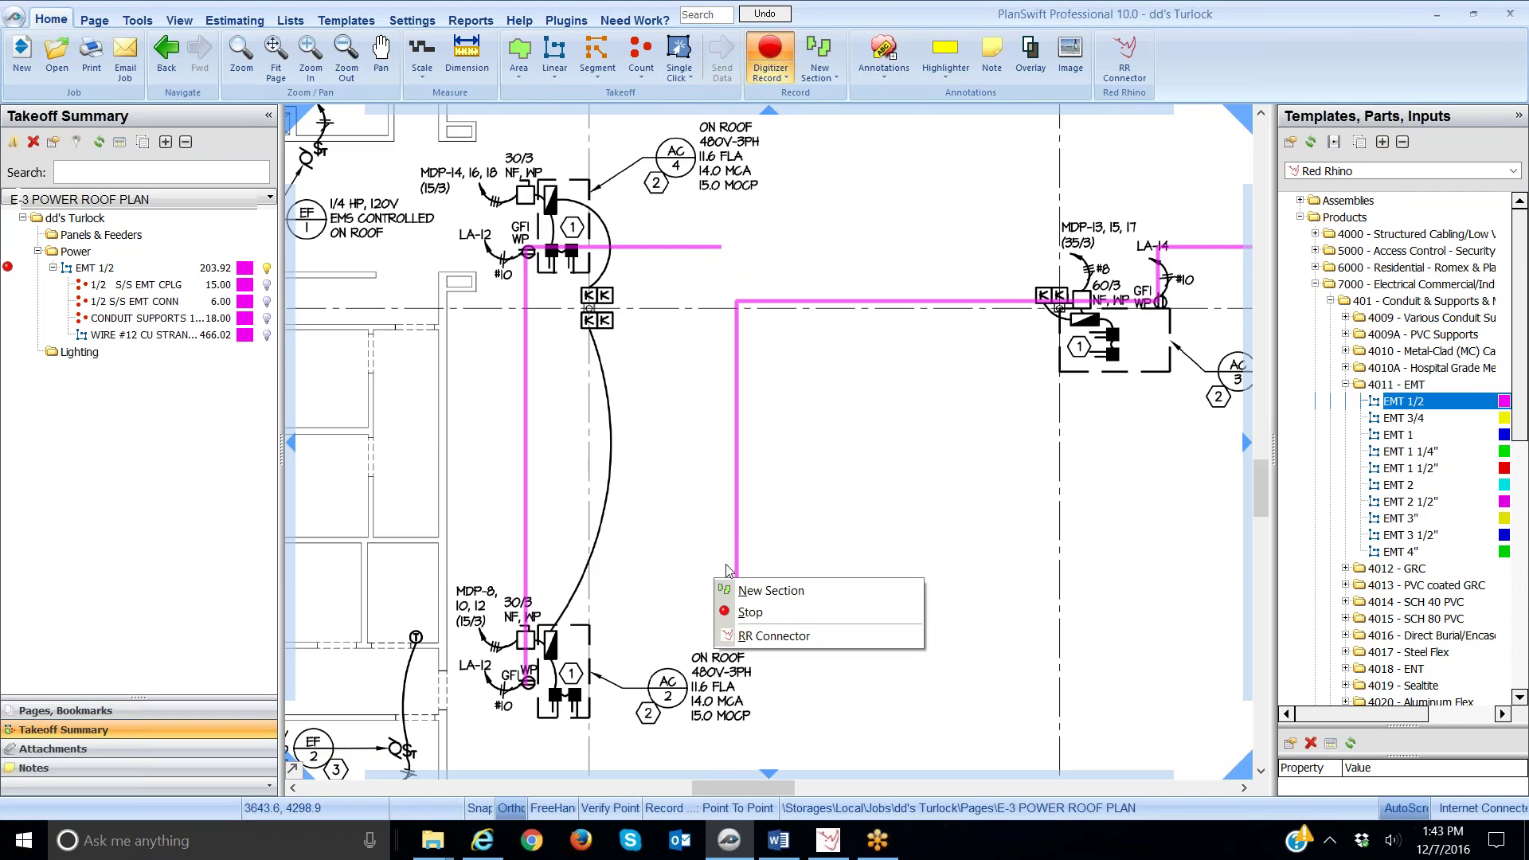
Step: Add a vertical EMT 1/2 drop from the run's right end beside MDP-14, reaching 229.28 total
left_click(750, 613)
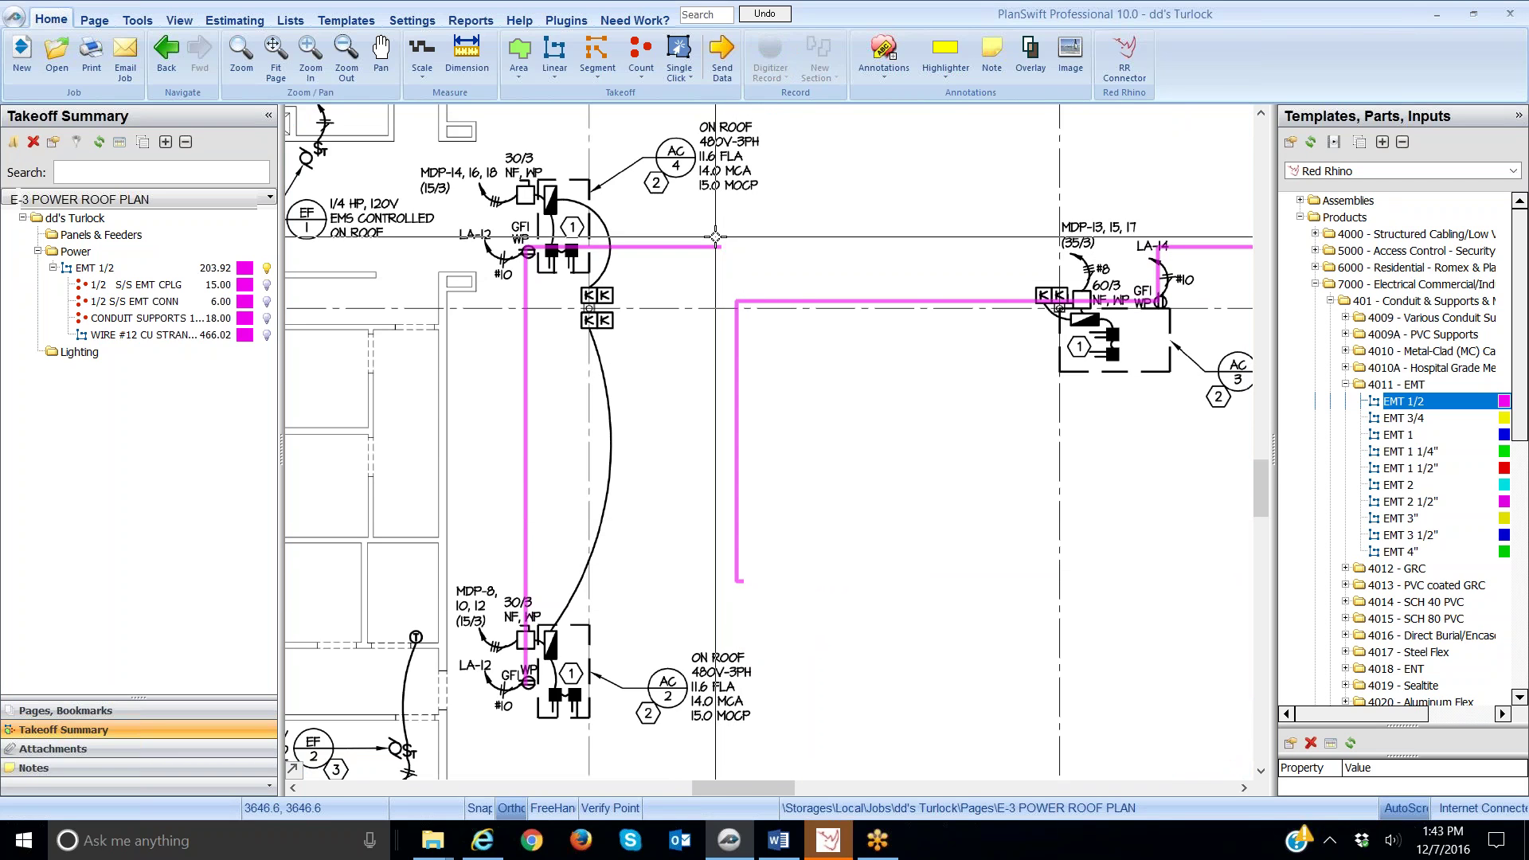
left_click(27, 269)
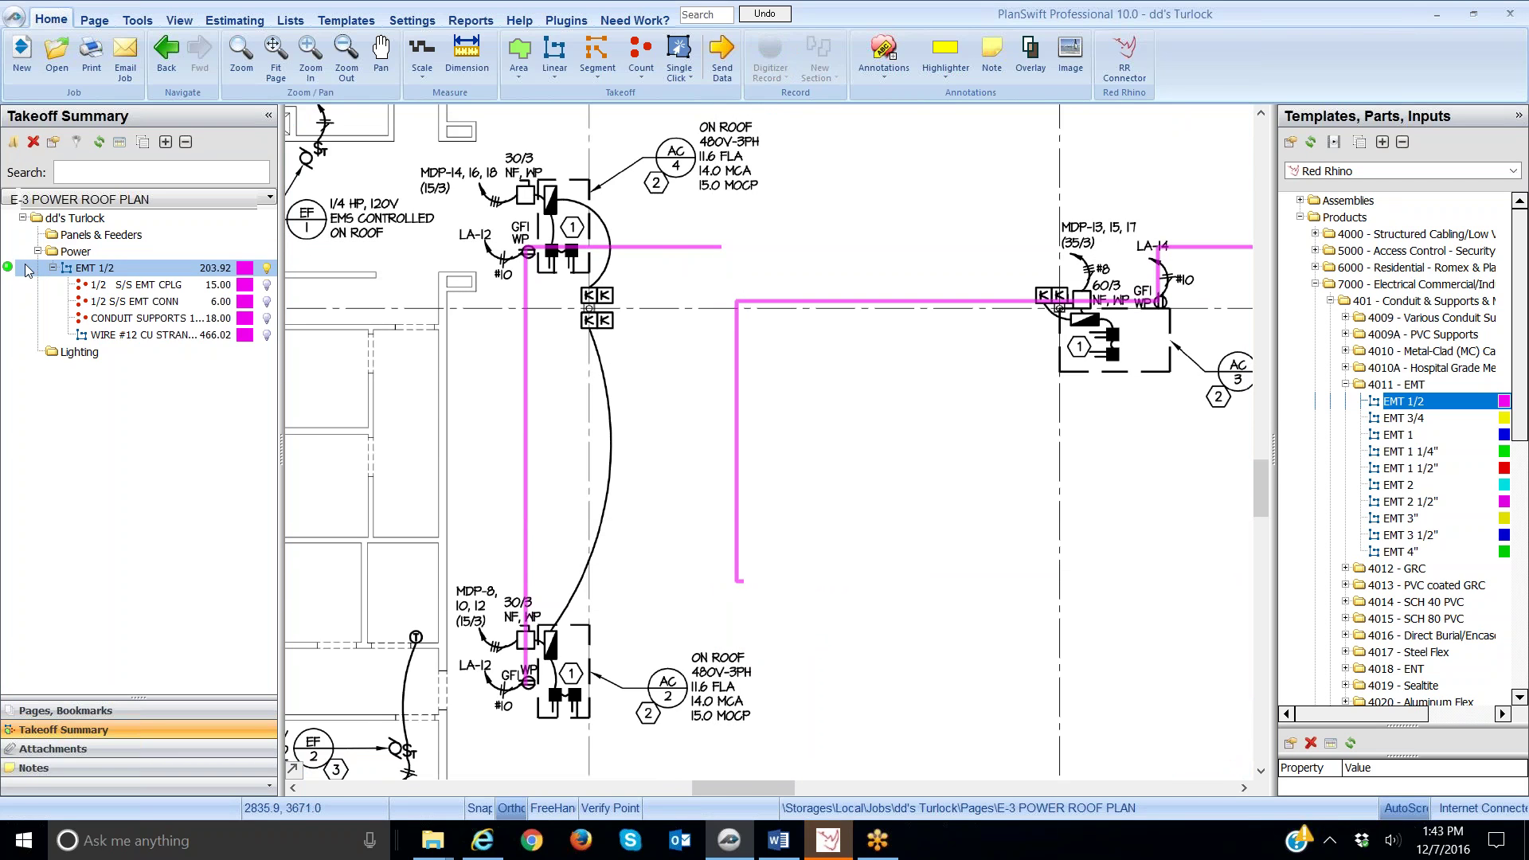
left_click(8, 268)
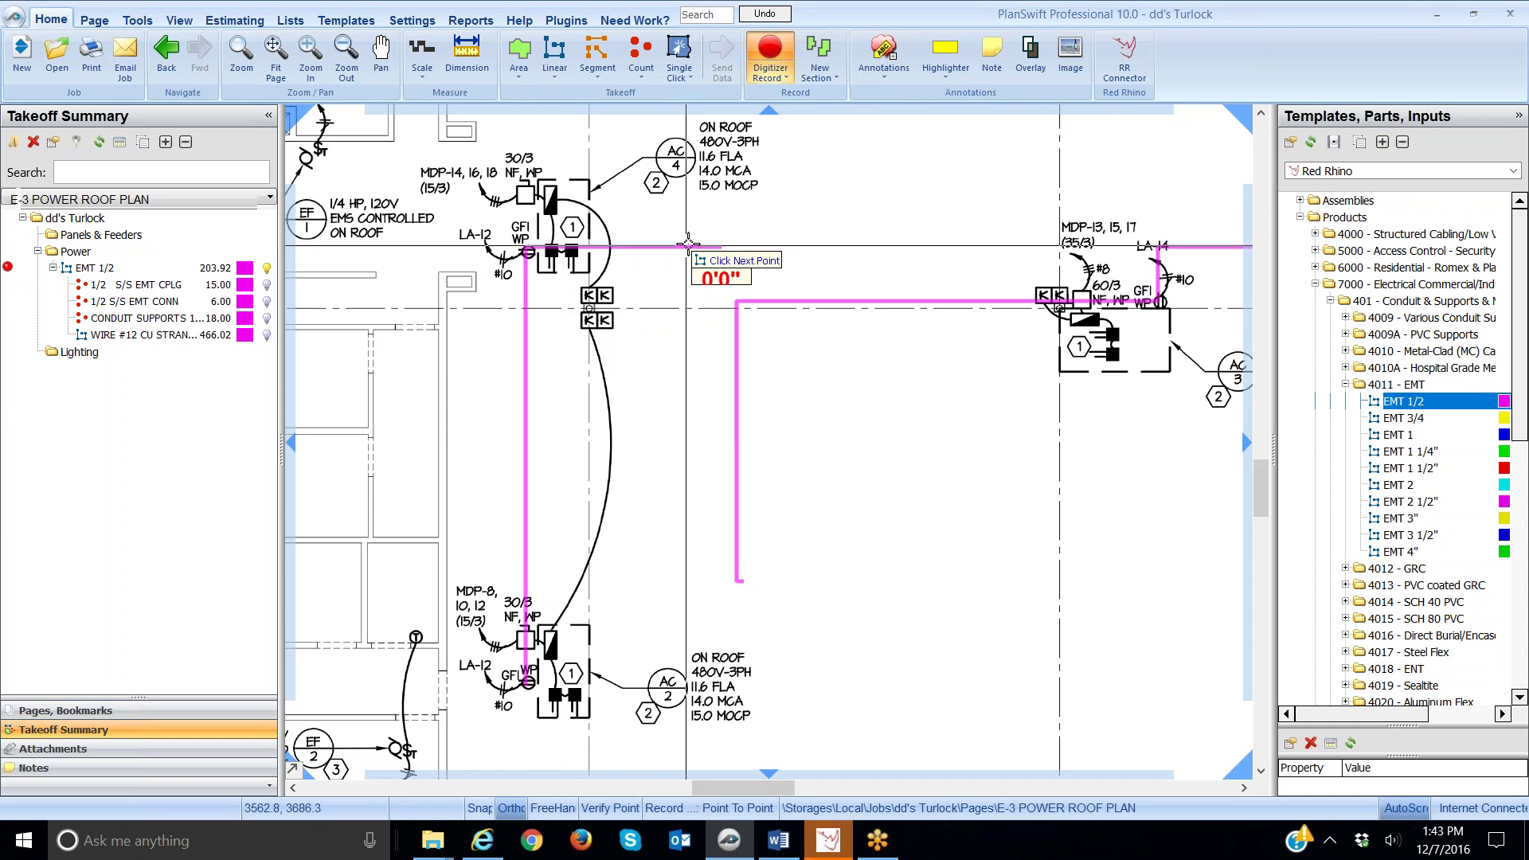
left_click(718, 247)
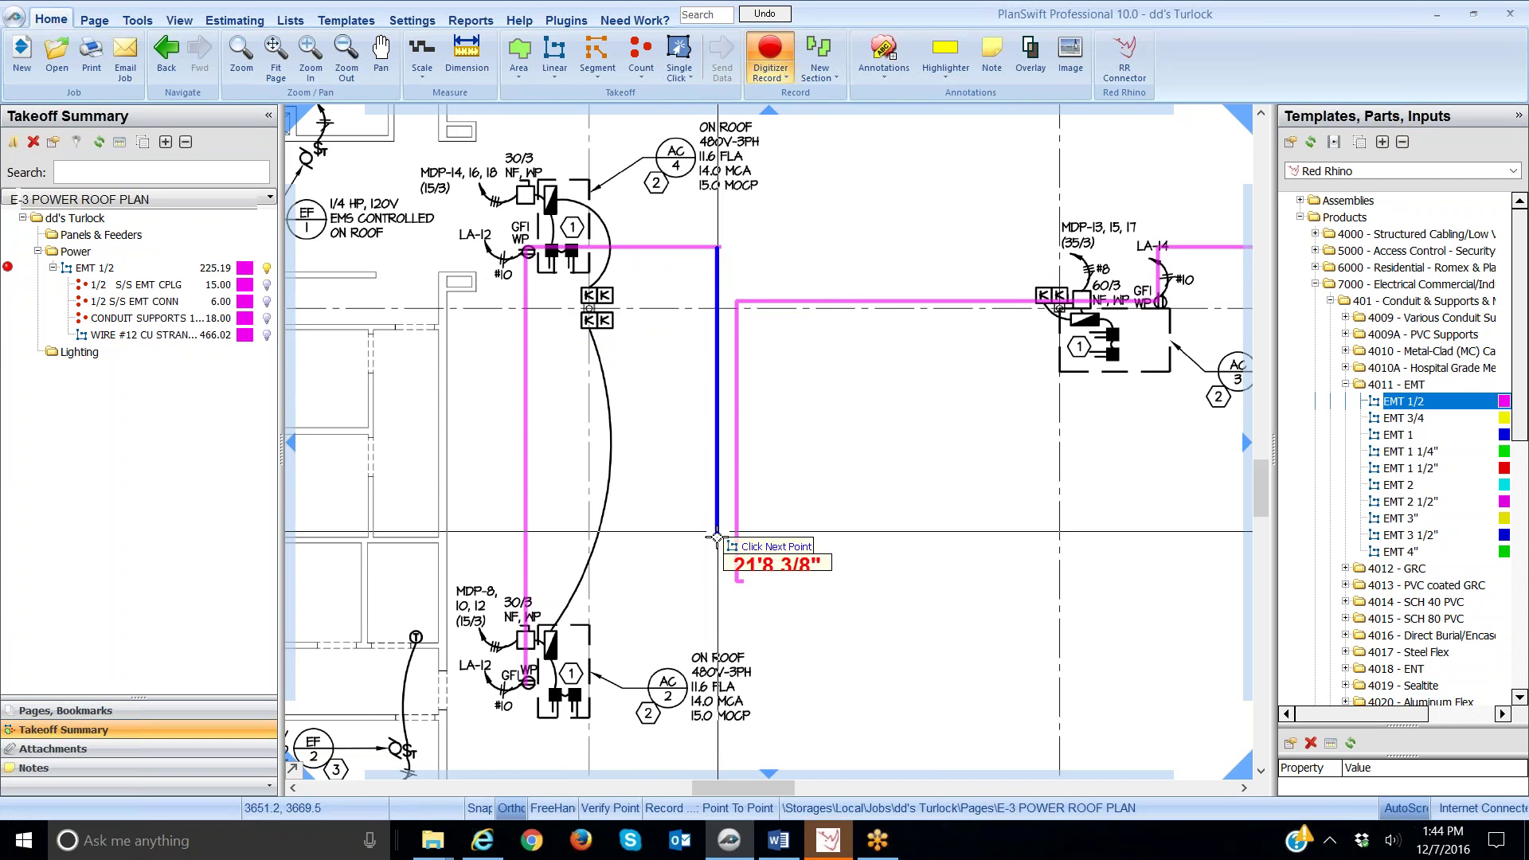
left_click(716, 579)
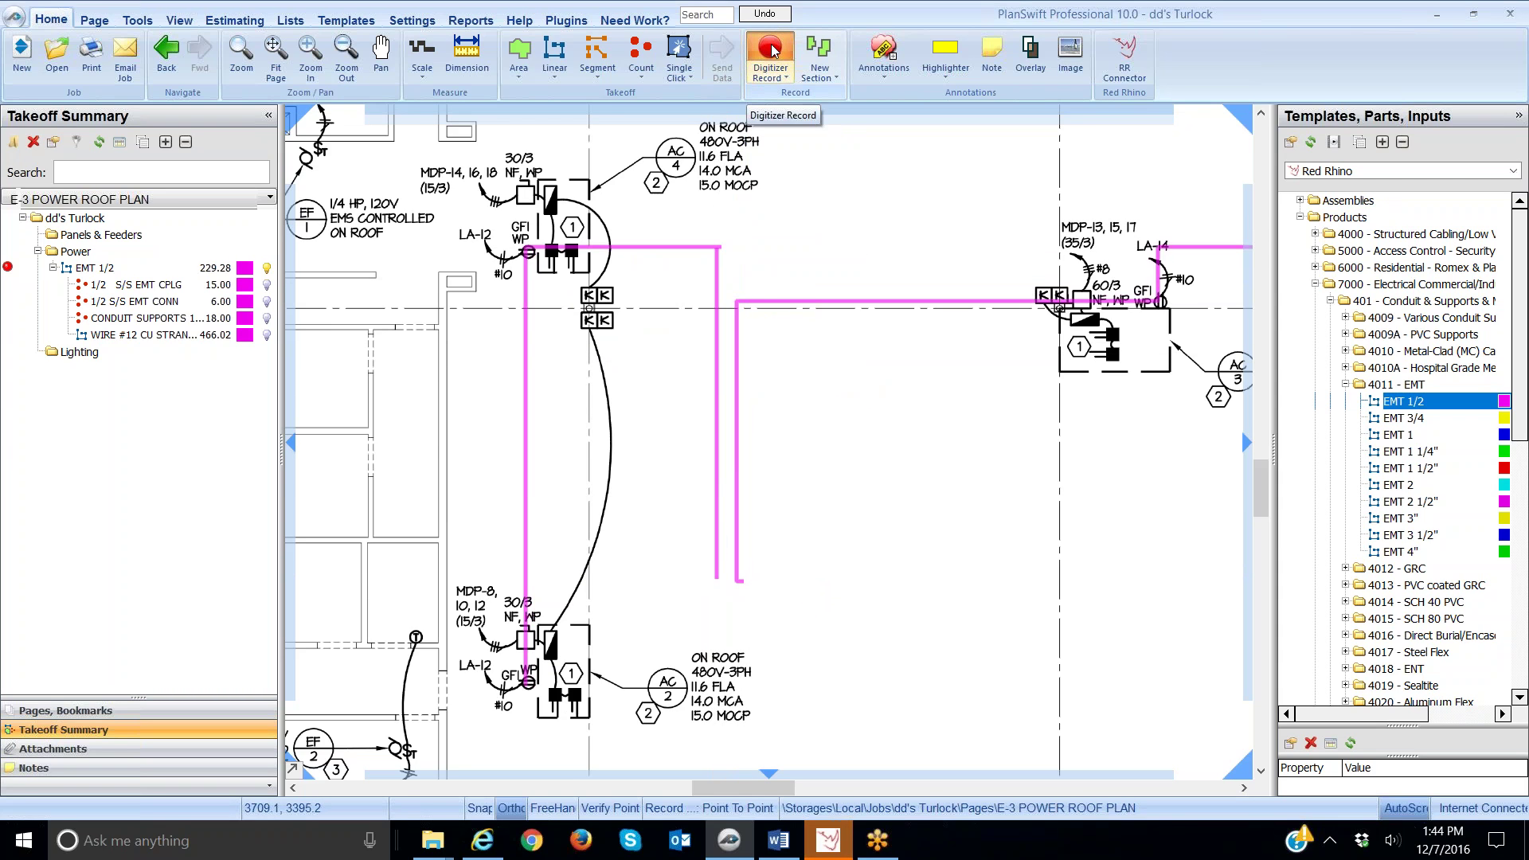
left_click(772, 50)
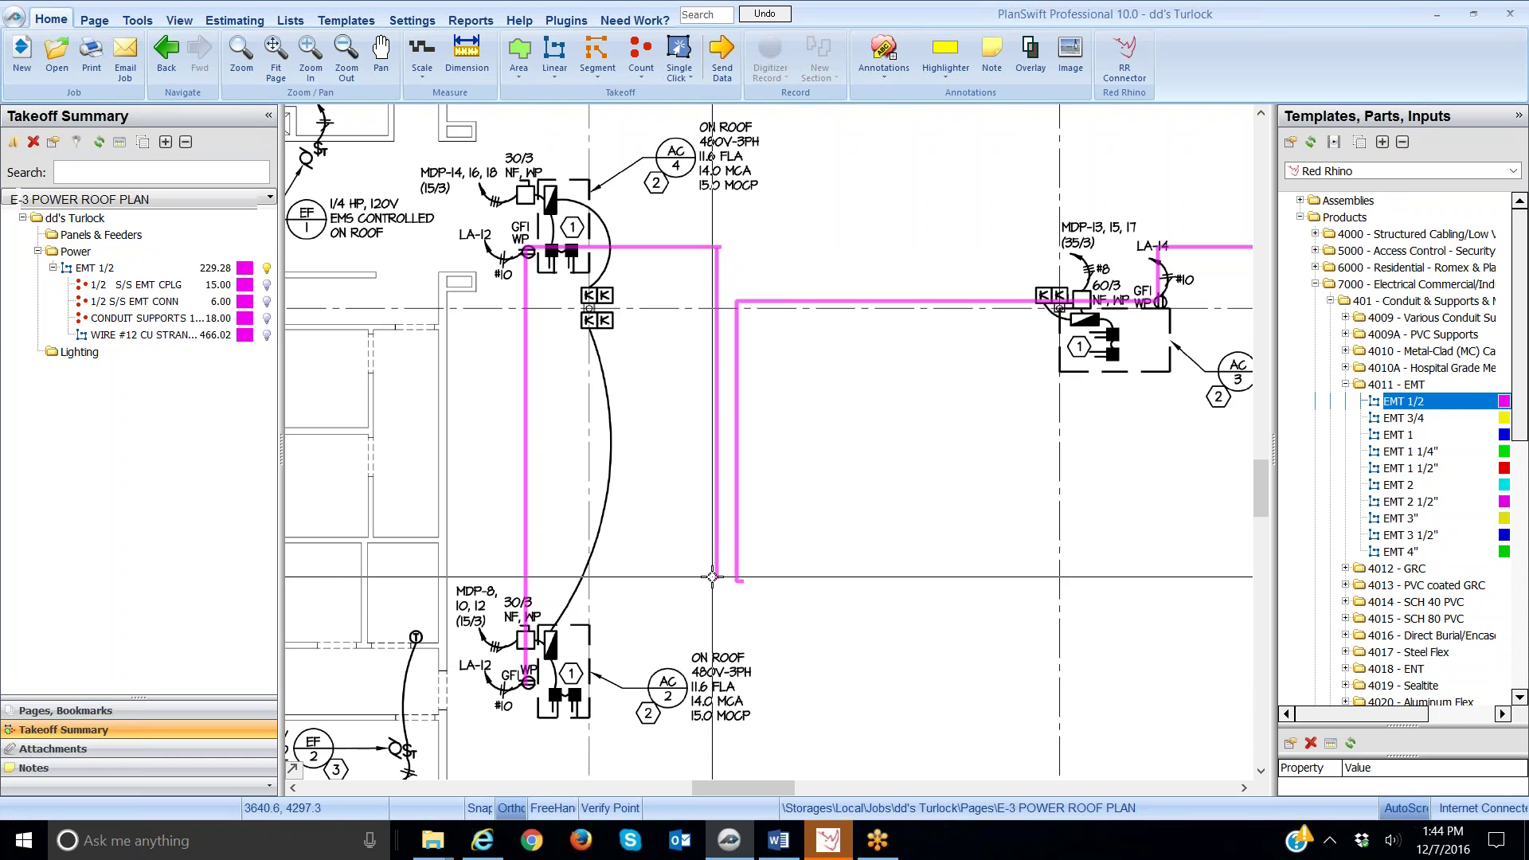
Step: Set the Conduit Wizard's # of Runs to 5, modify the takeoff, and expand EMT 1/2 to check the parts
left_click(828, 840)
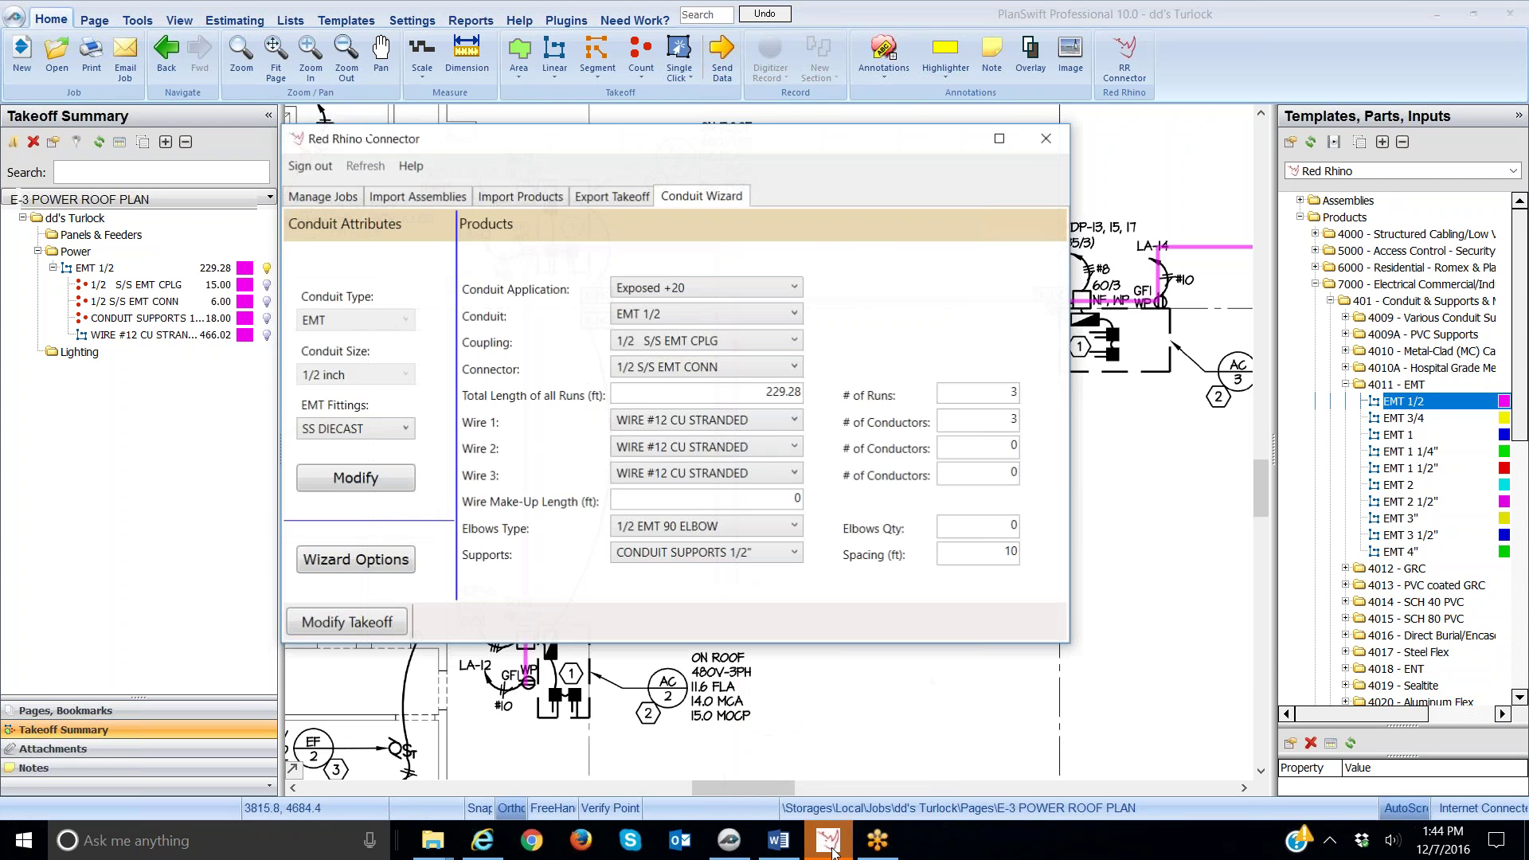
double_click(1014, 392)
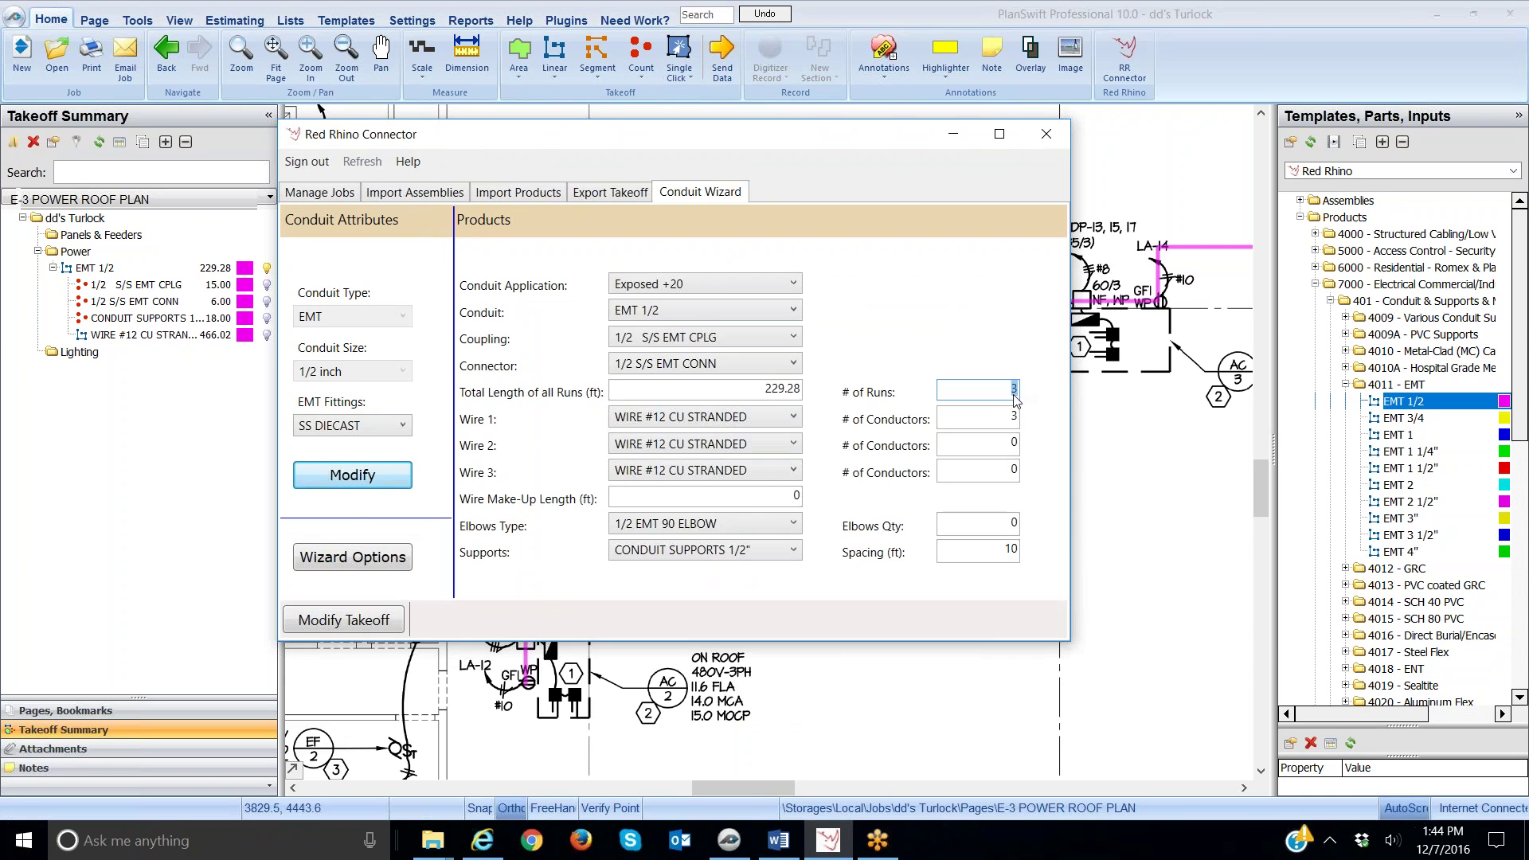
type("5")
left_click(356, 622)
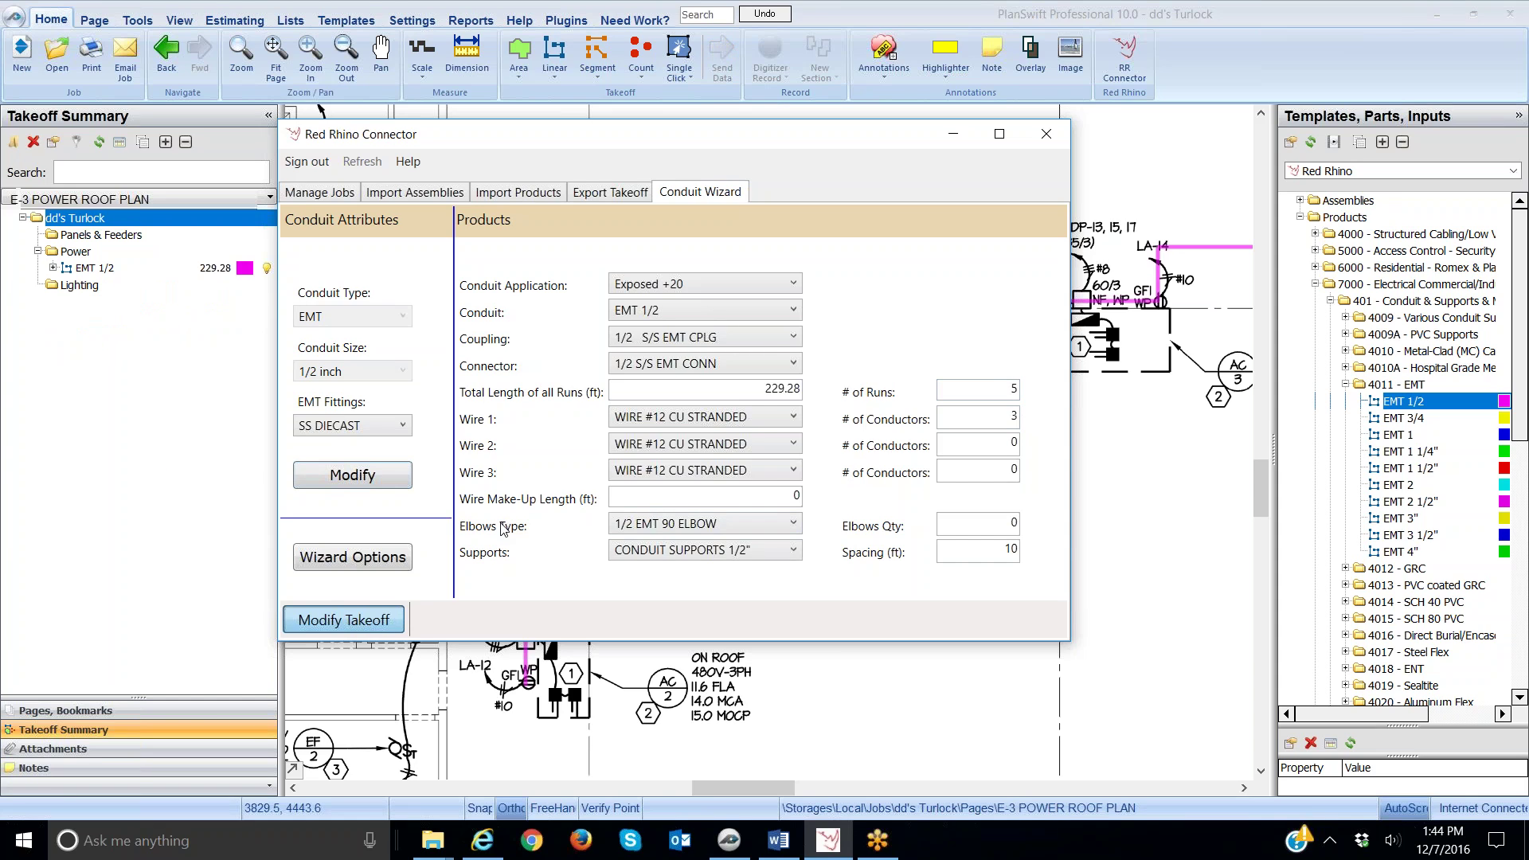
left_click(54, 269)
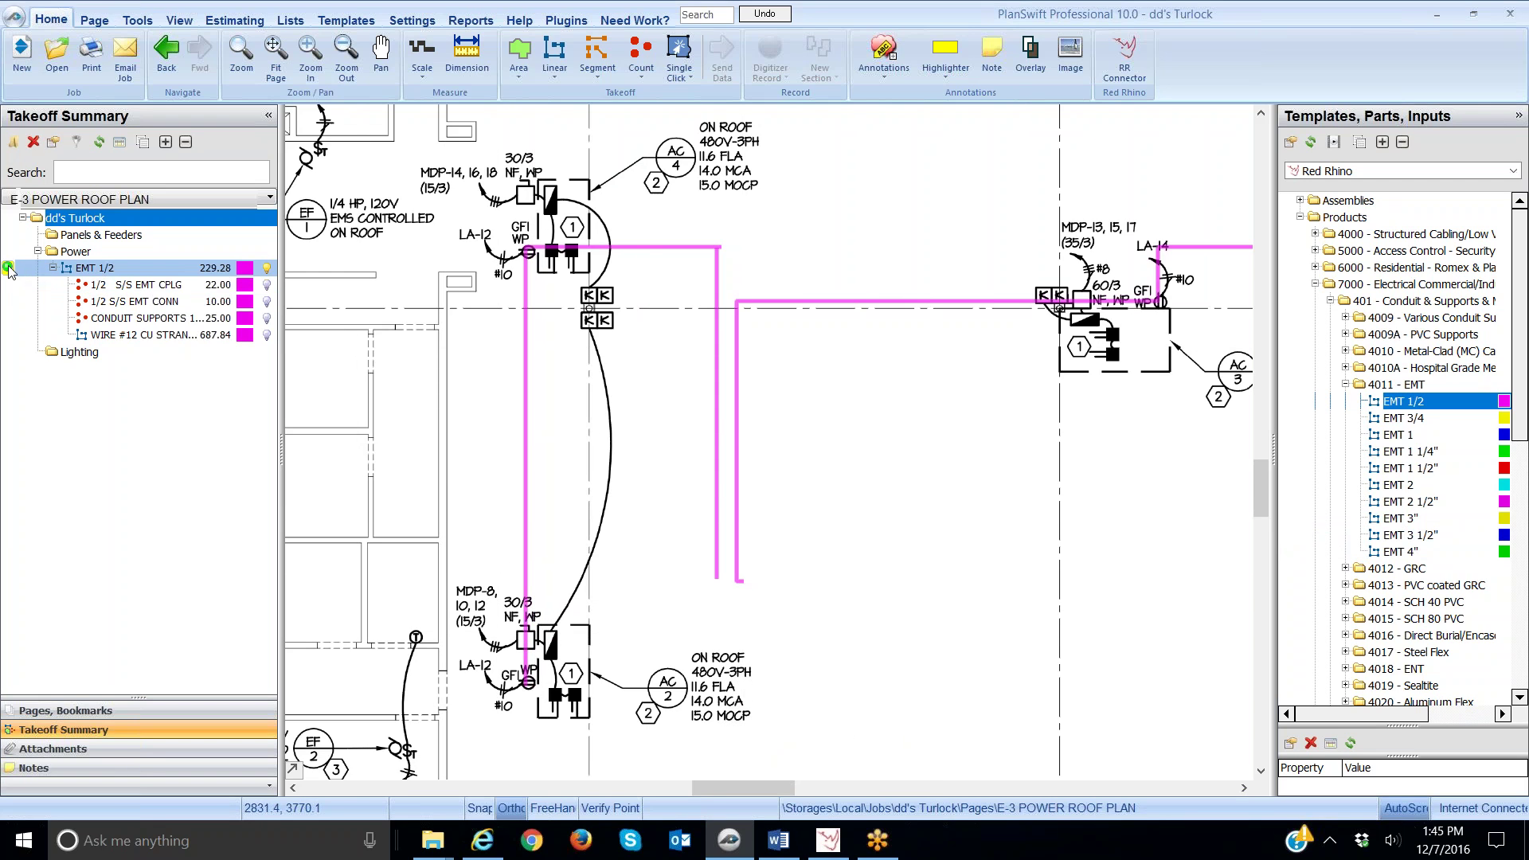
Step: Deselect EMT 1/2 and restore the Red Rhino Connector Conduit Wizard over the roof plan
left_click(8, 268)
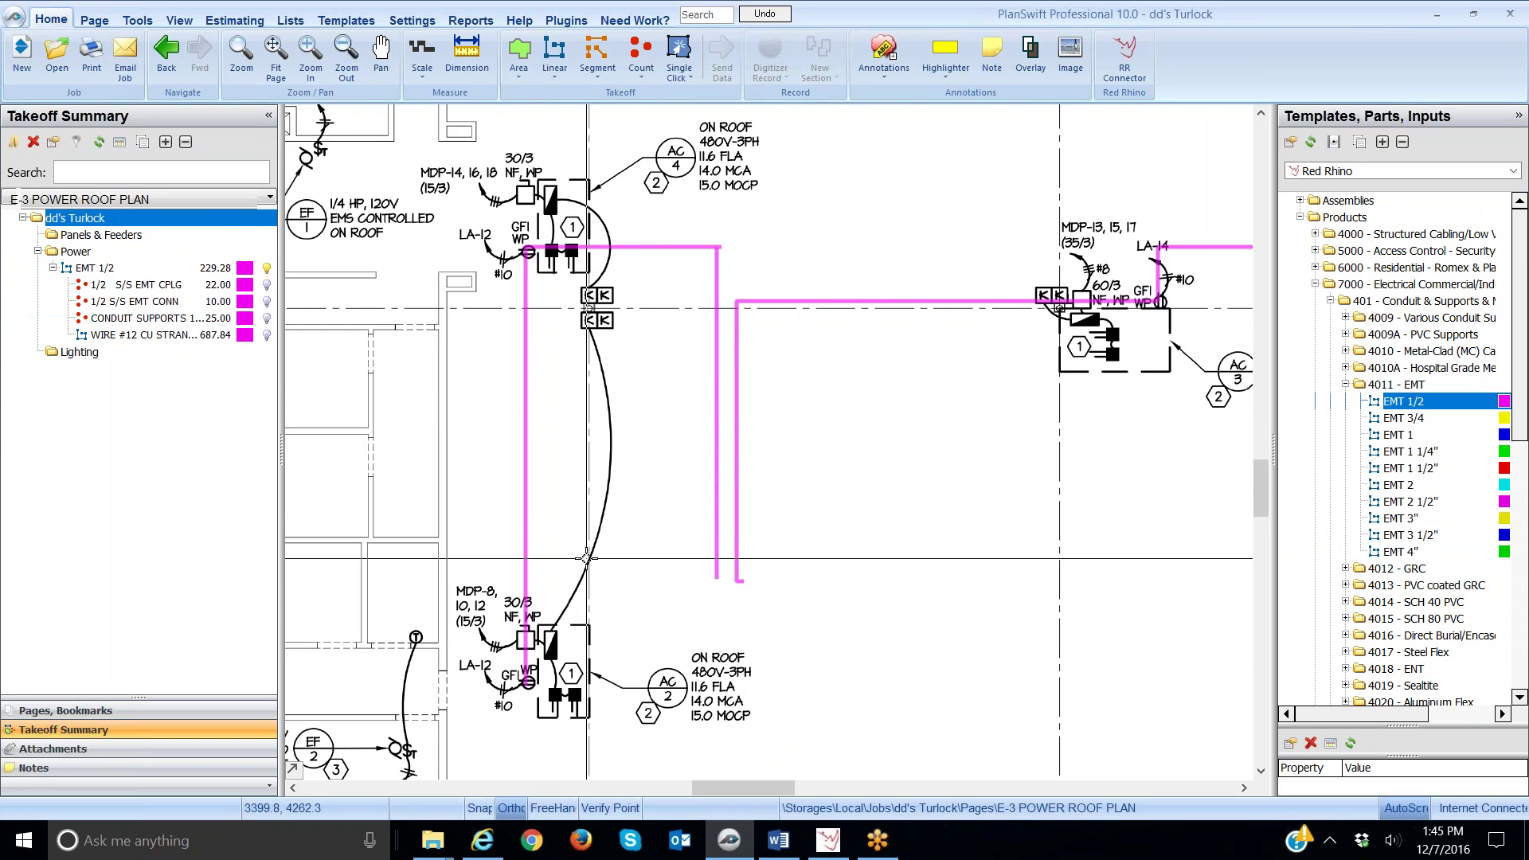
mouse_move(828, 840)
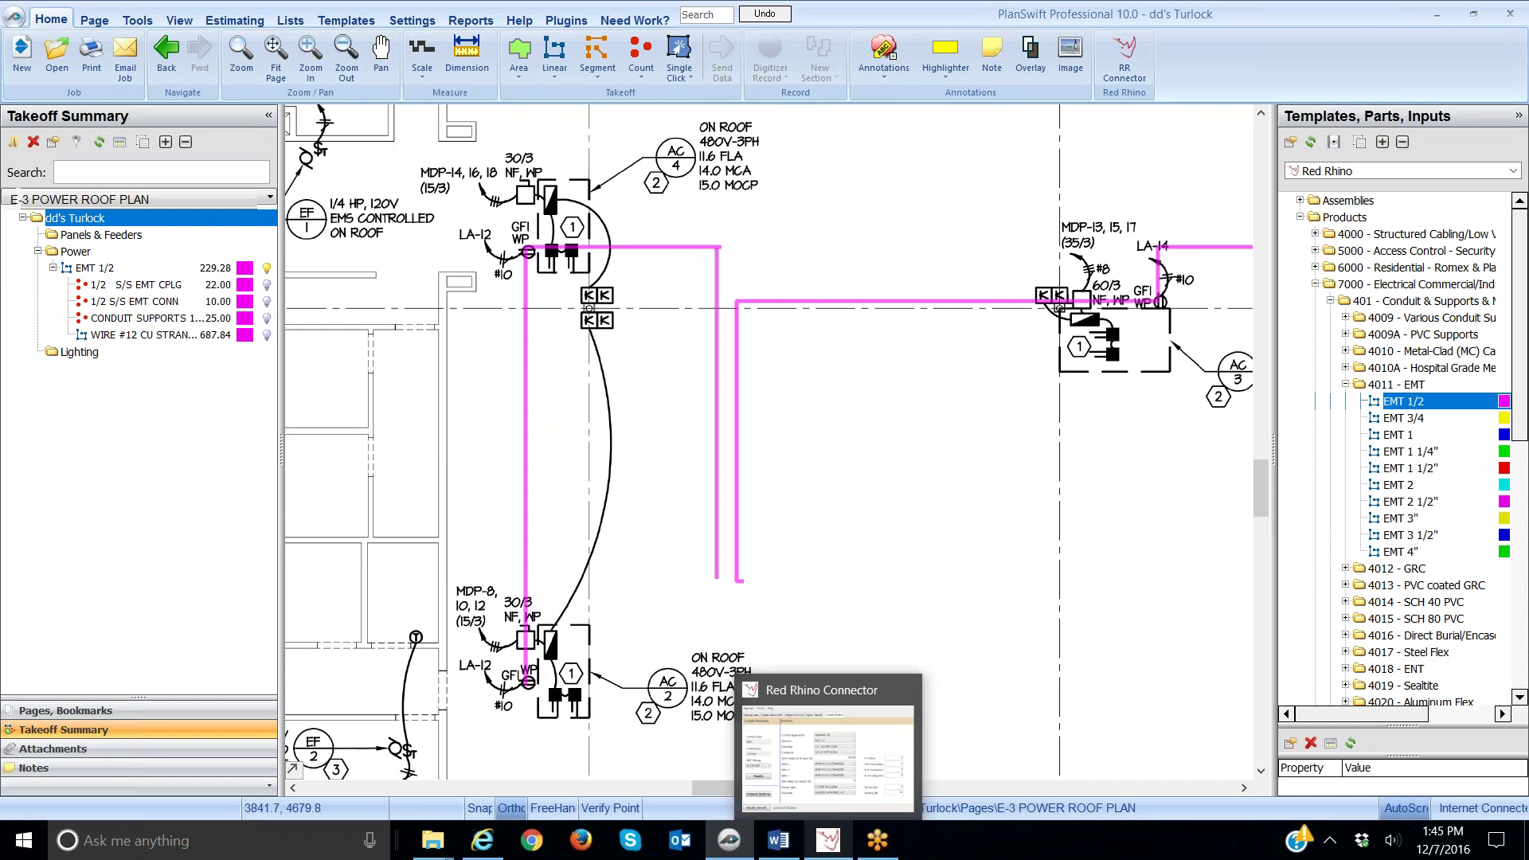
left_click(824, 756)
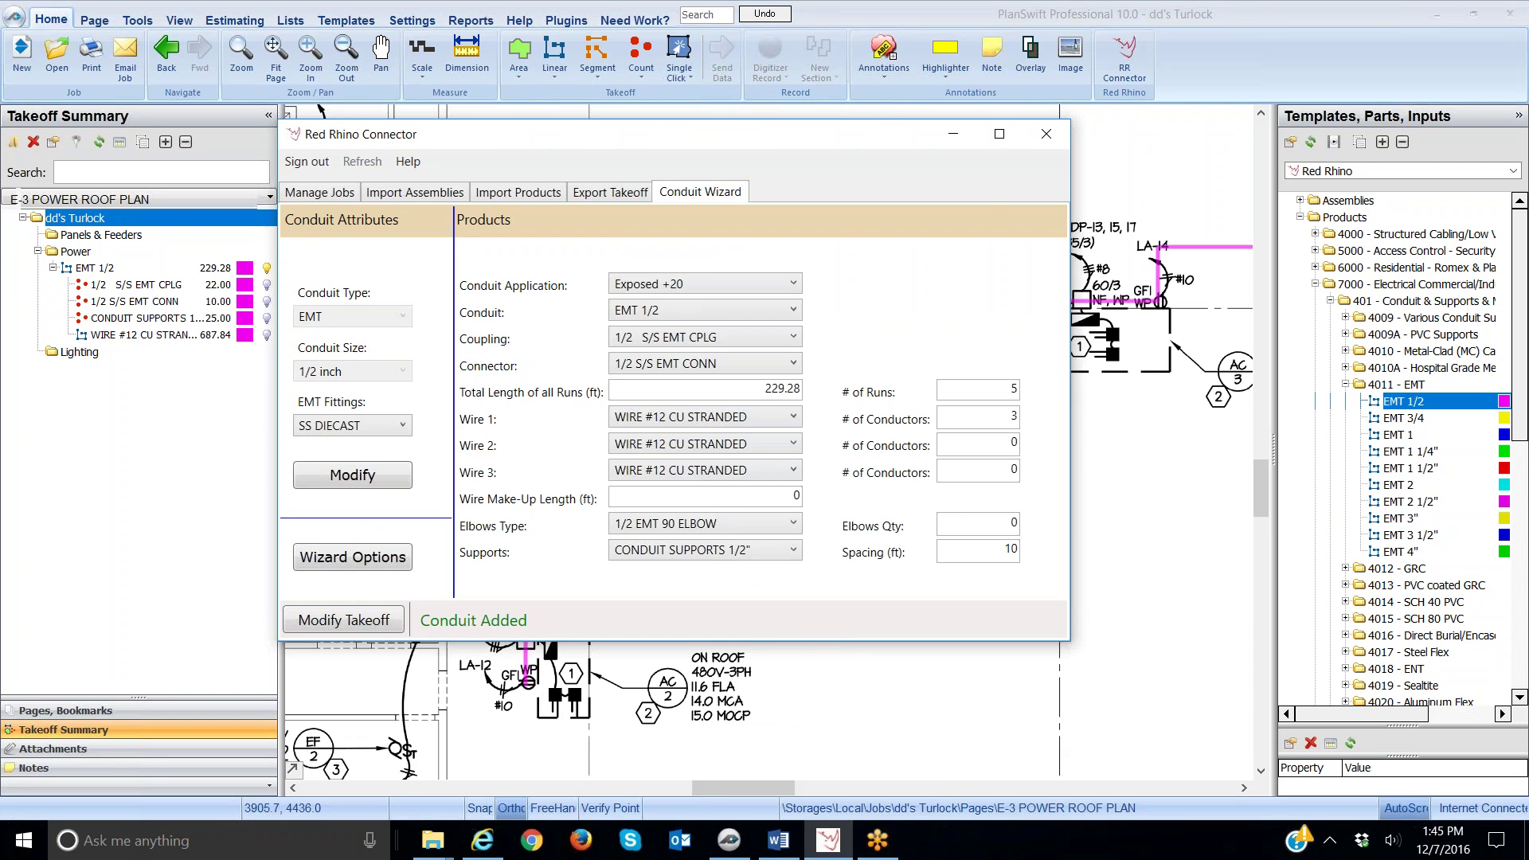